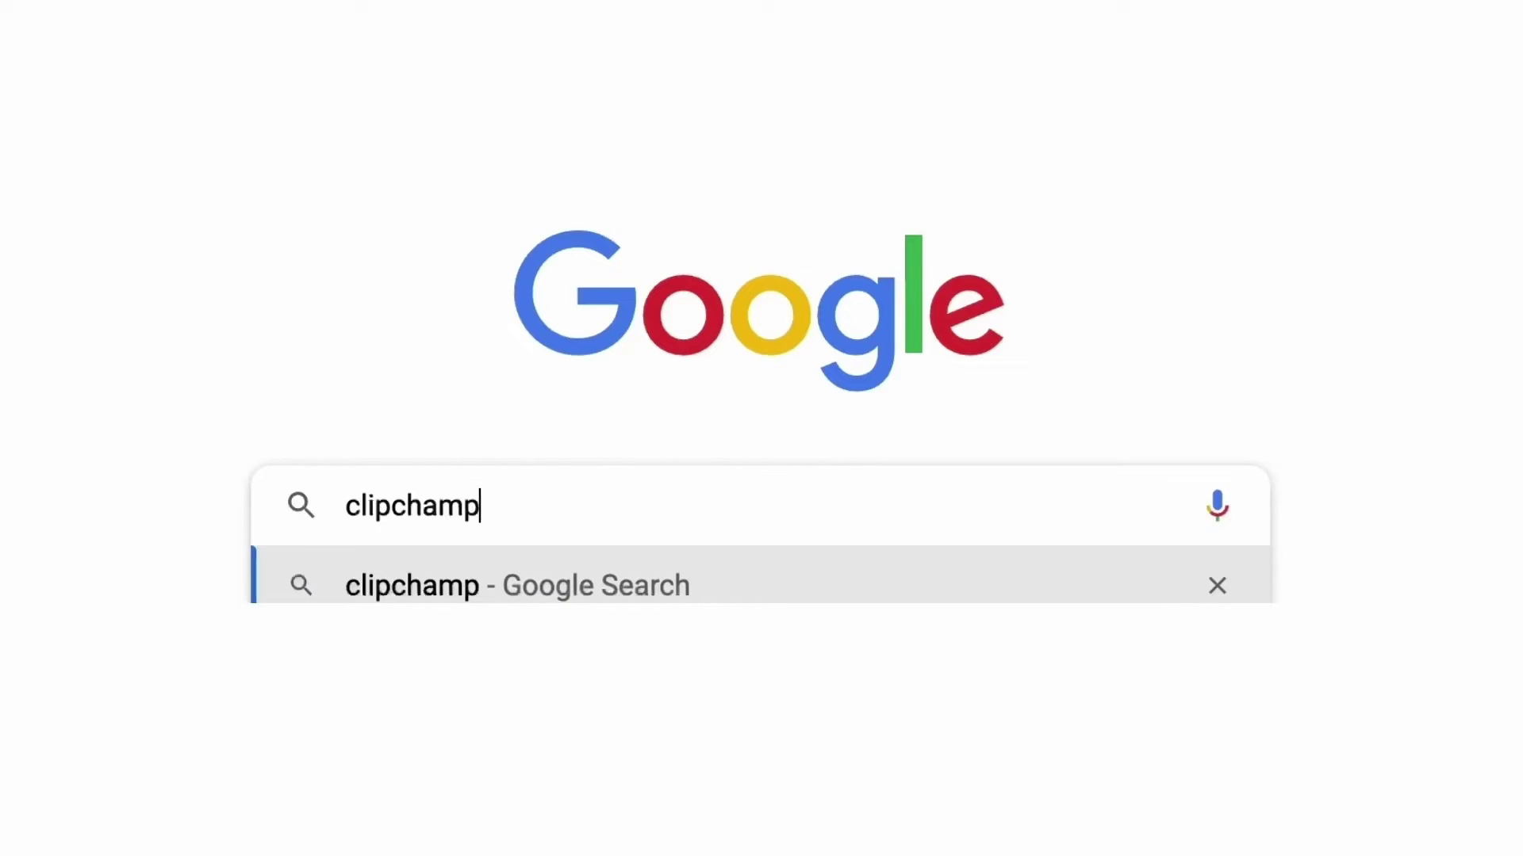
Step: Search Google for clipchamp, open the Clipchamp website and sign in to reach the home page
key("Return")
left_click(560, 314)
left_click(1172, 76)
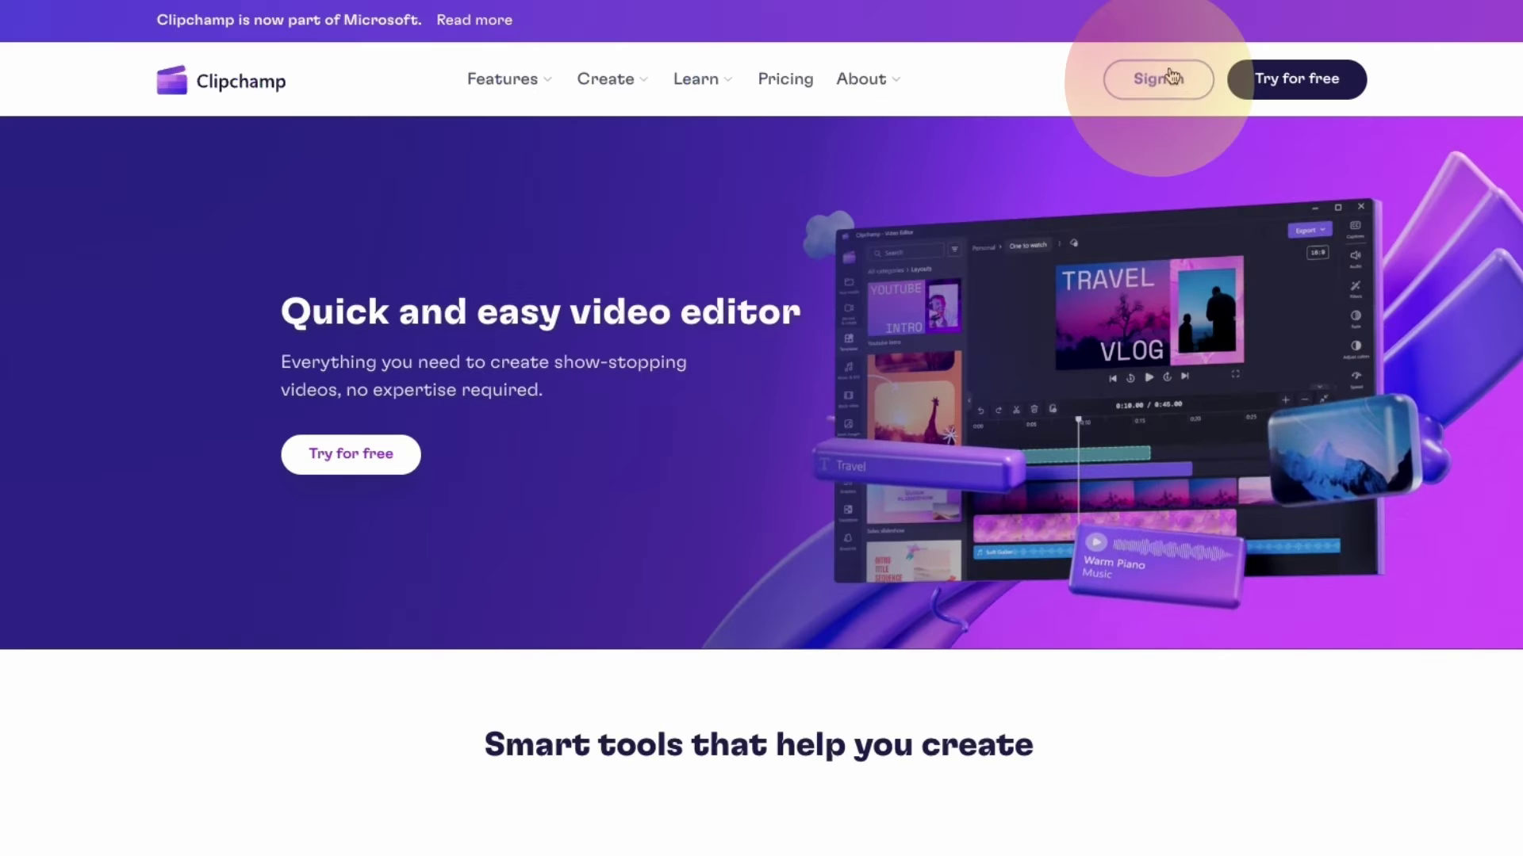
left_click(1309, 78)
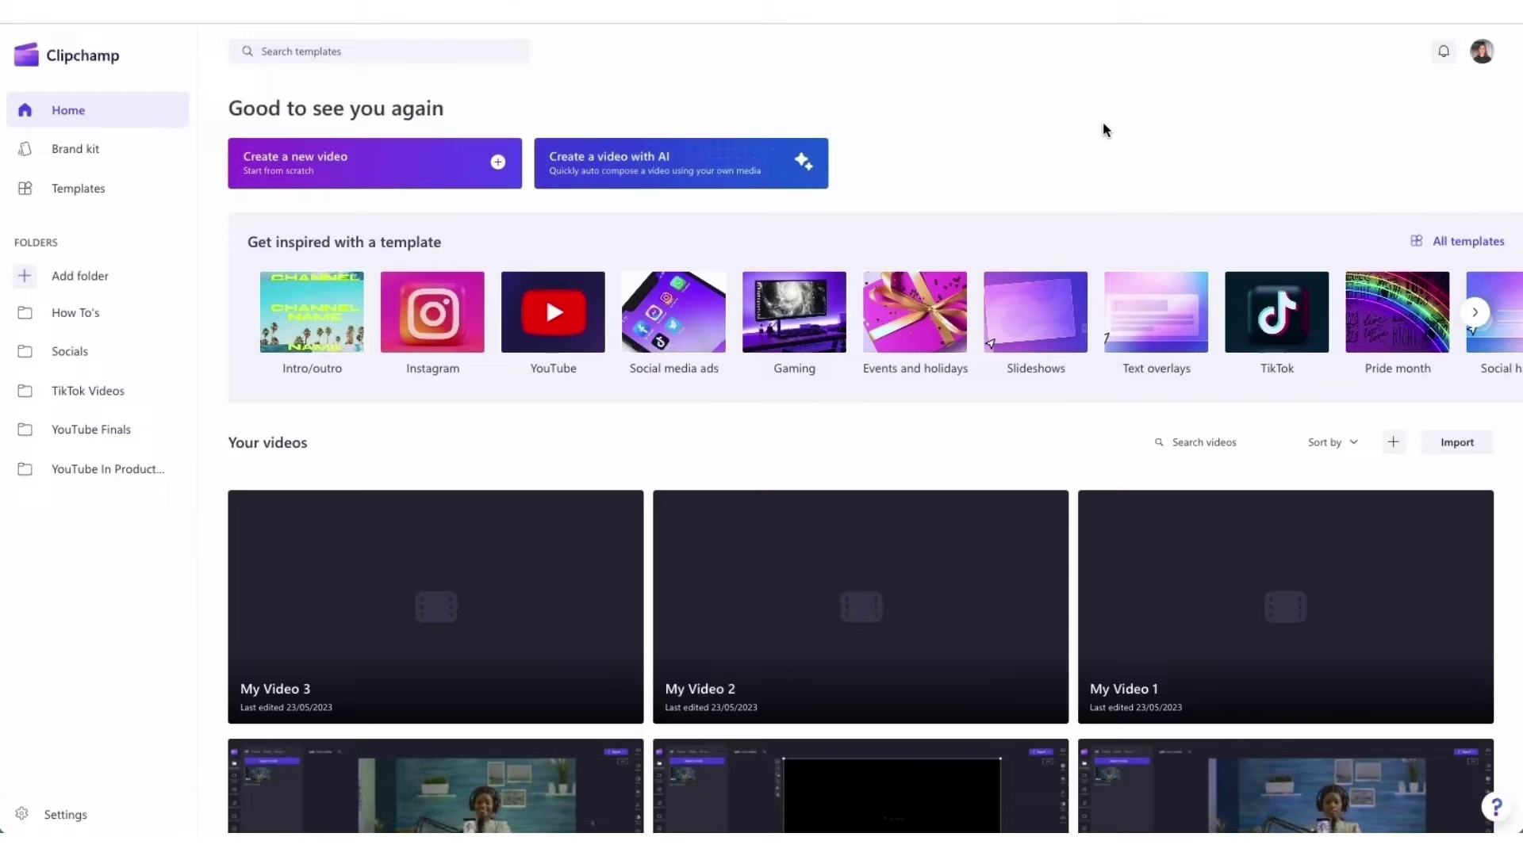
Step: Create a new video and import My video 1.mp4 and the tropicana mp3 from the Tutorial folder
left_click(306, 166)
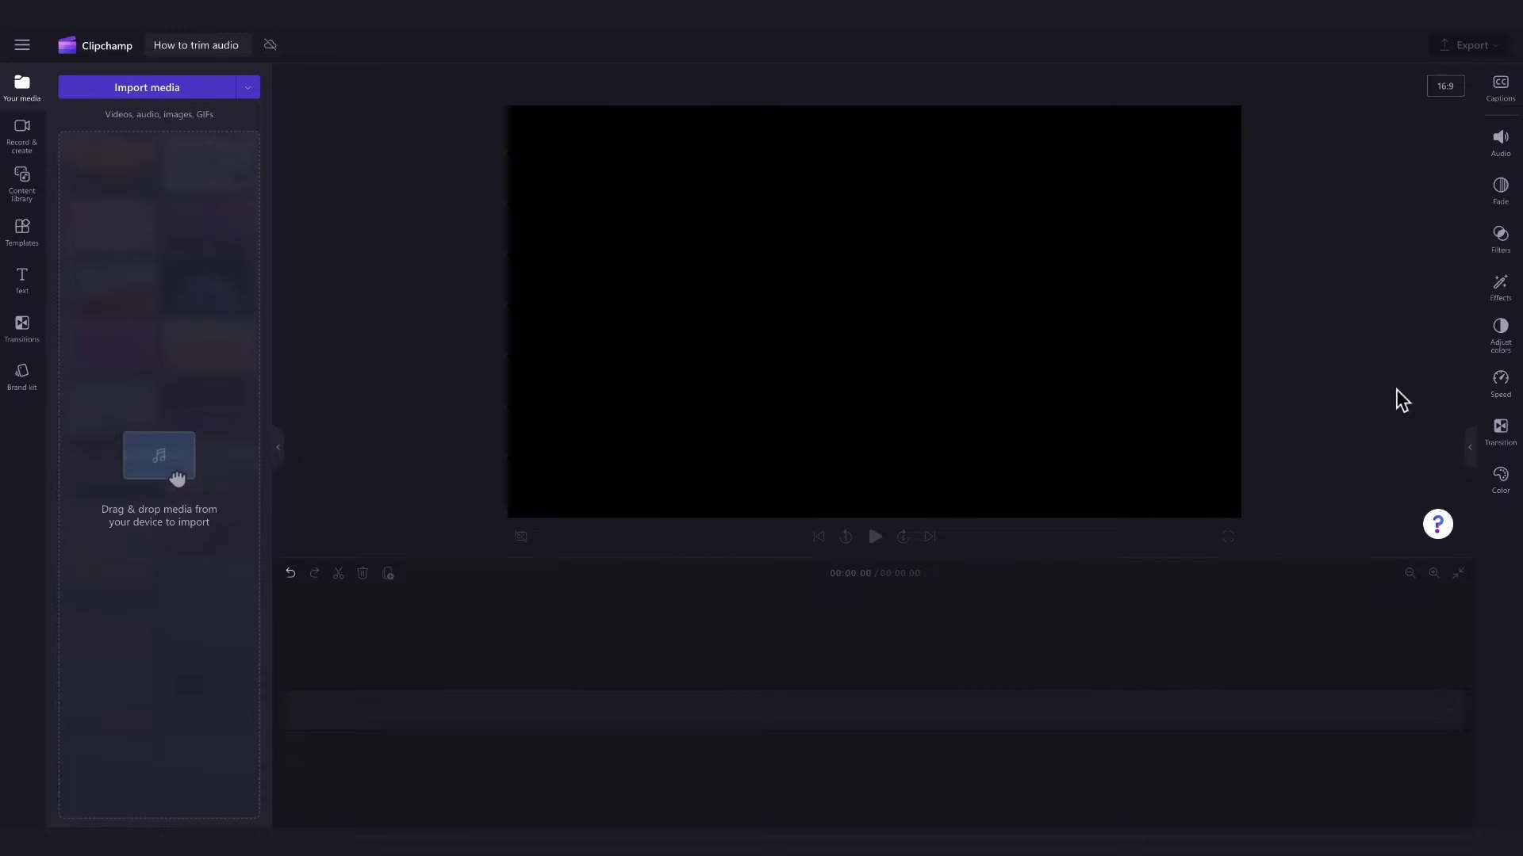
left_click(156, 92)
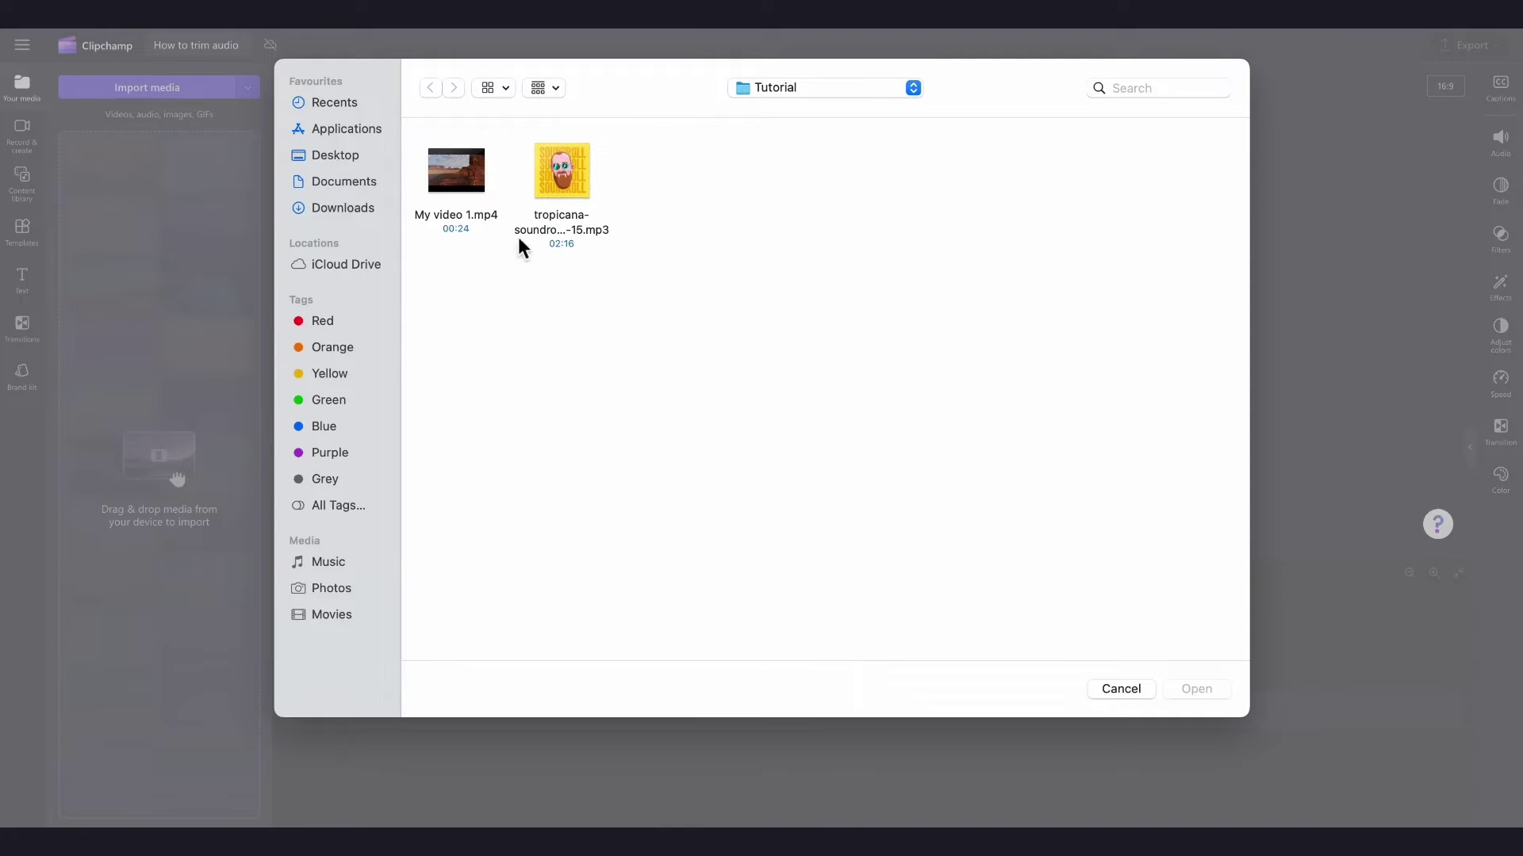
key("super+a")
left_click(1196, 690)
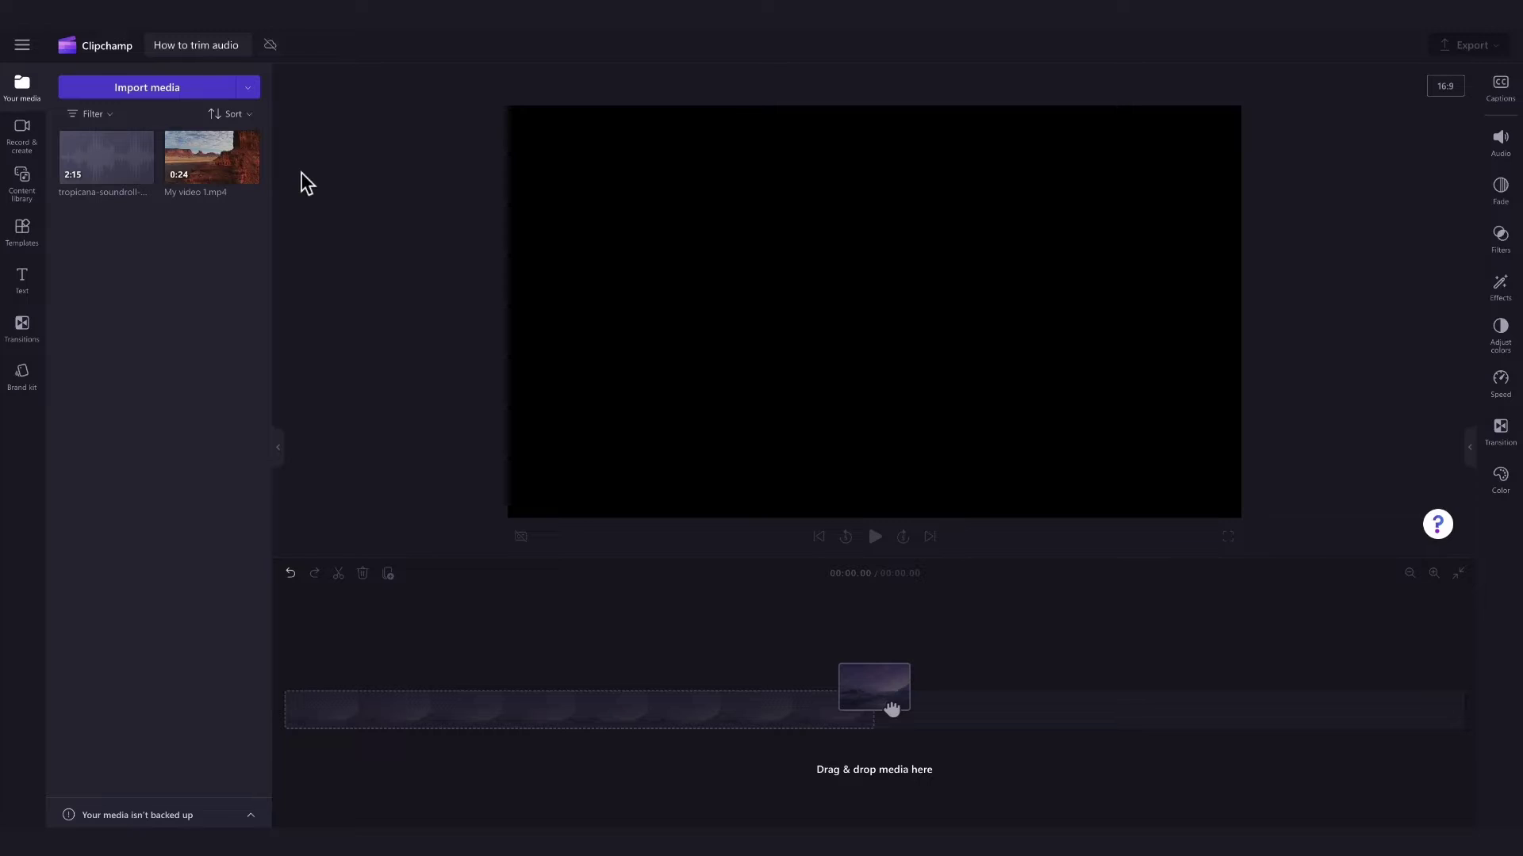
Step: Place My video 1.mp4 on the timeline with the tropicana mp3 on the track beneath it
left_click_drag(211, 162, 342, 716)
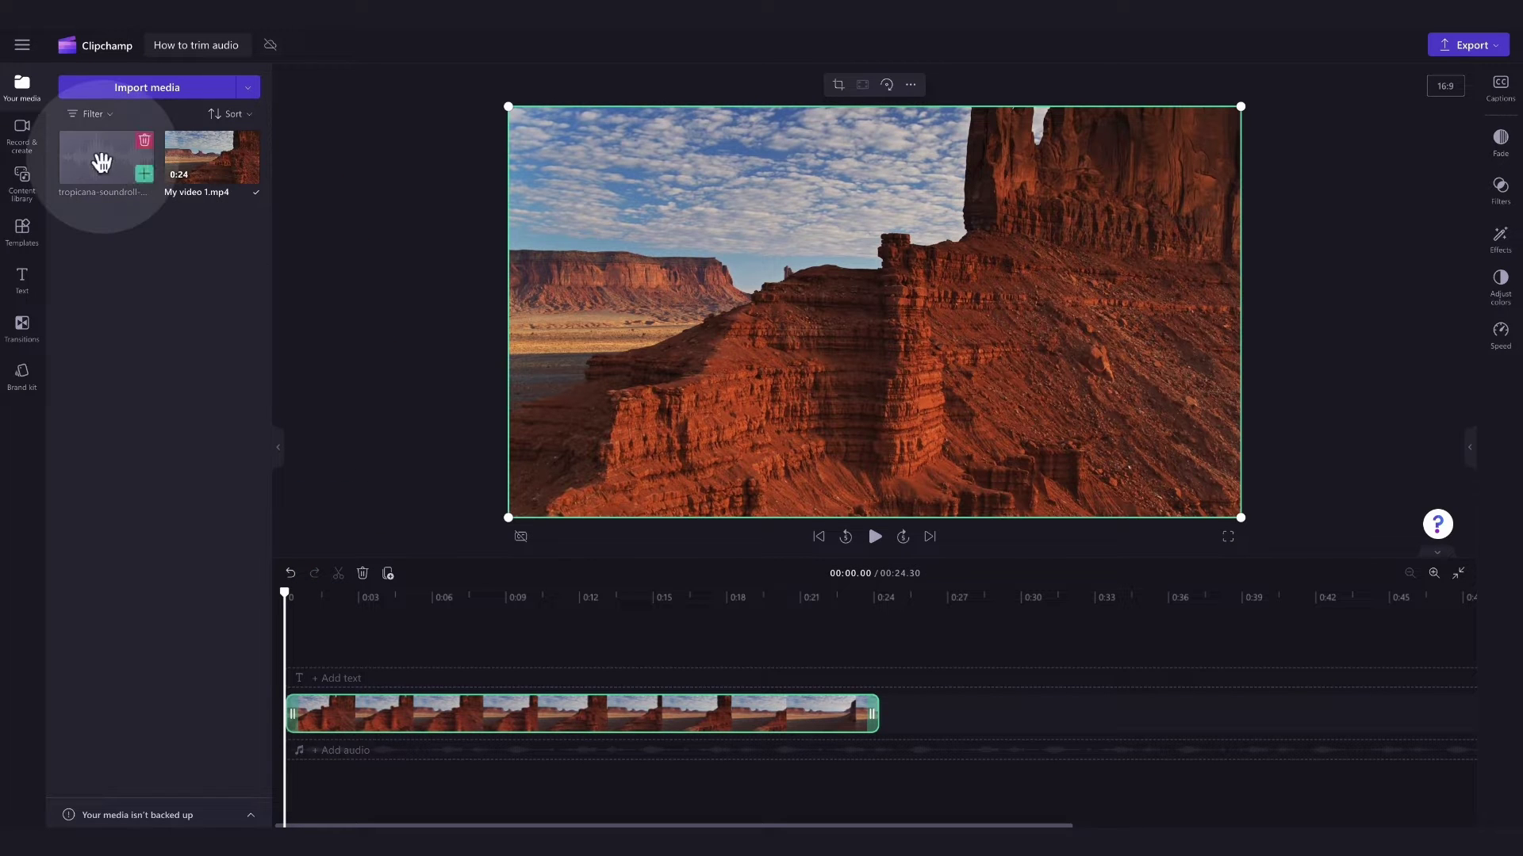
left_click_drag(101, 163, 310, 748)
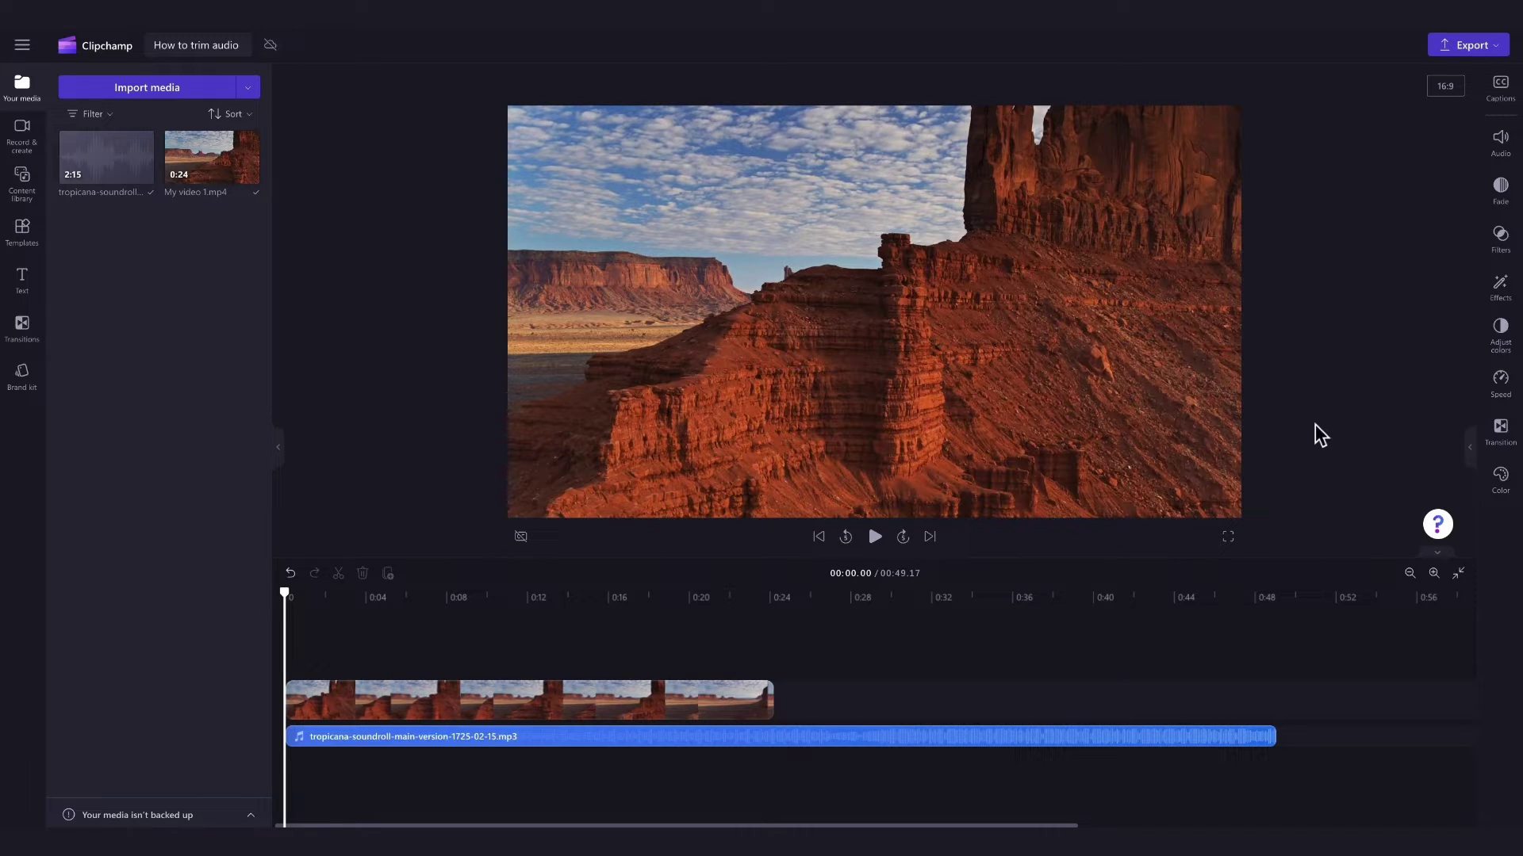
Step: Drag the tropicana audio's start and end handles inward to line up with the video clip
left_click(892, 737)
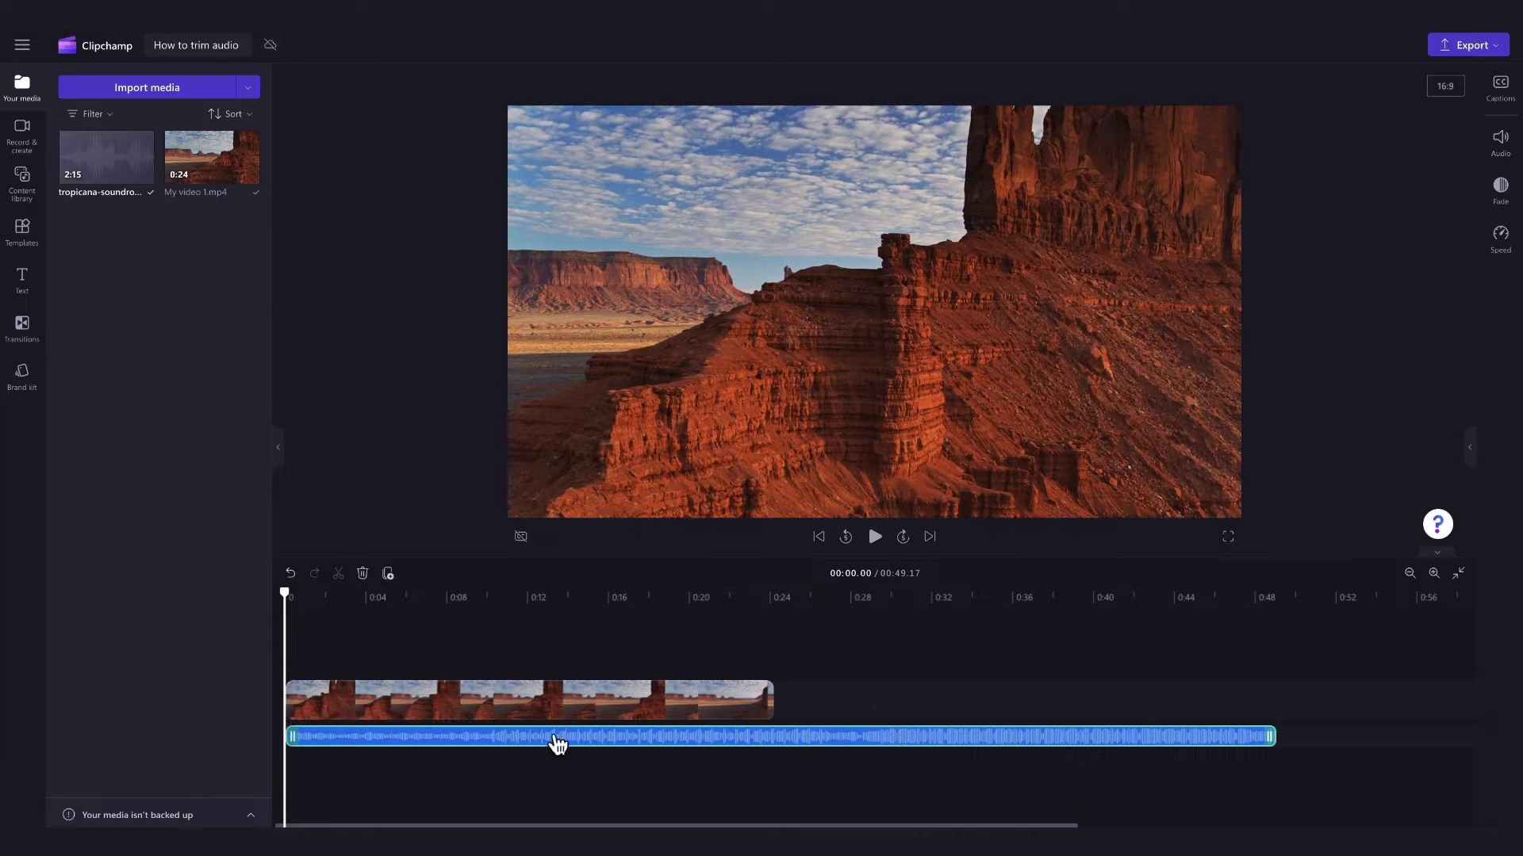
left_click(298, 736)
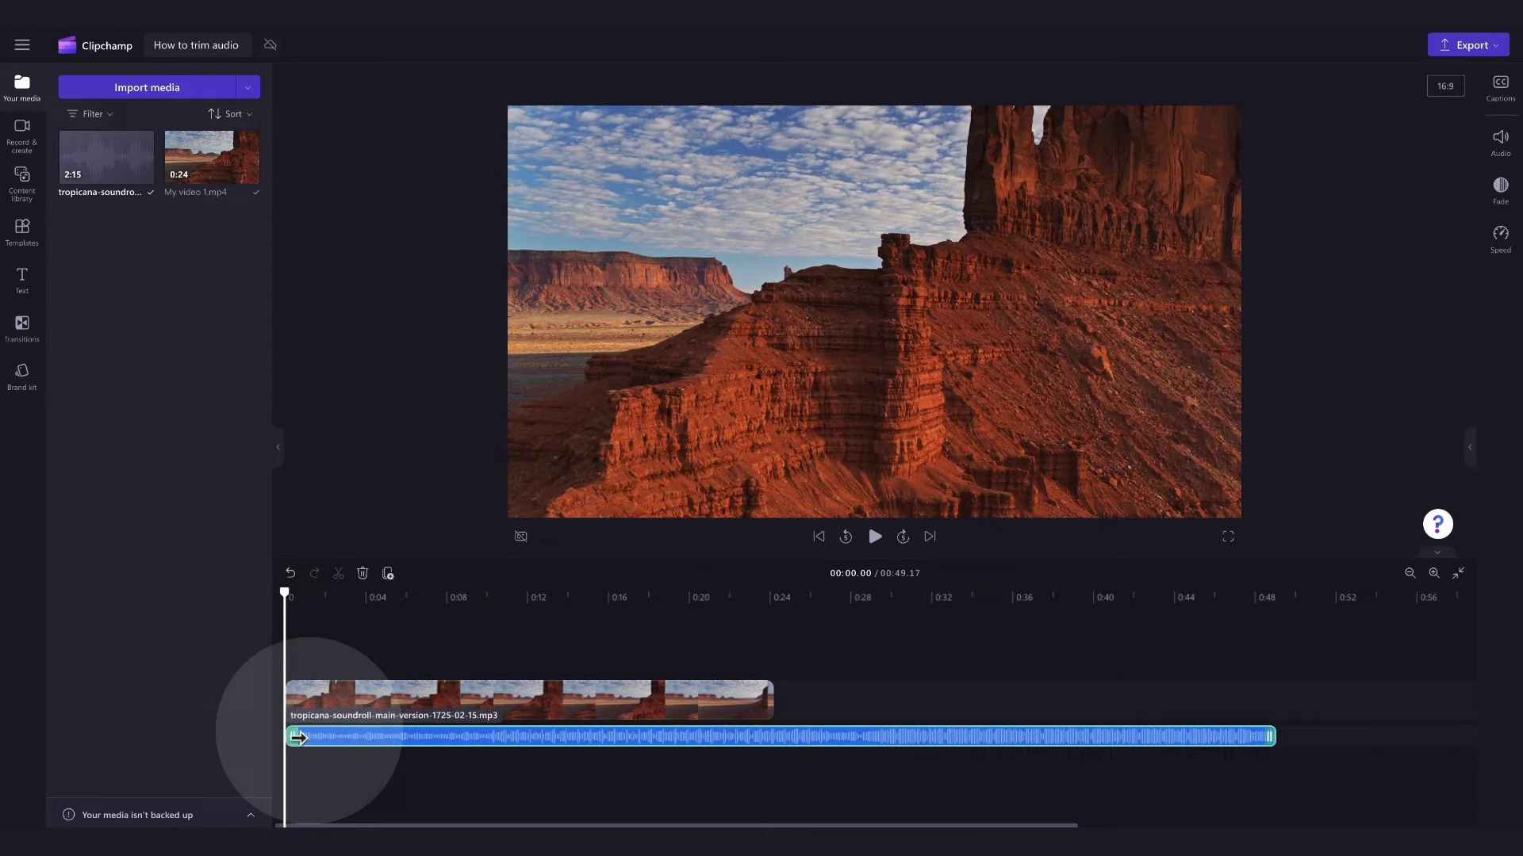
left_click_drag(297, 738, 432, 745)
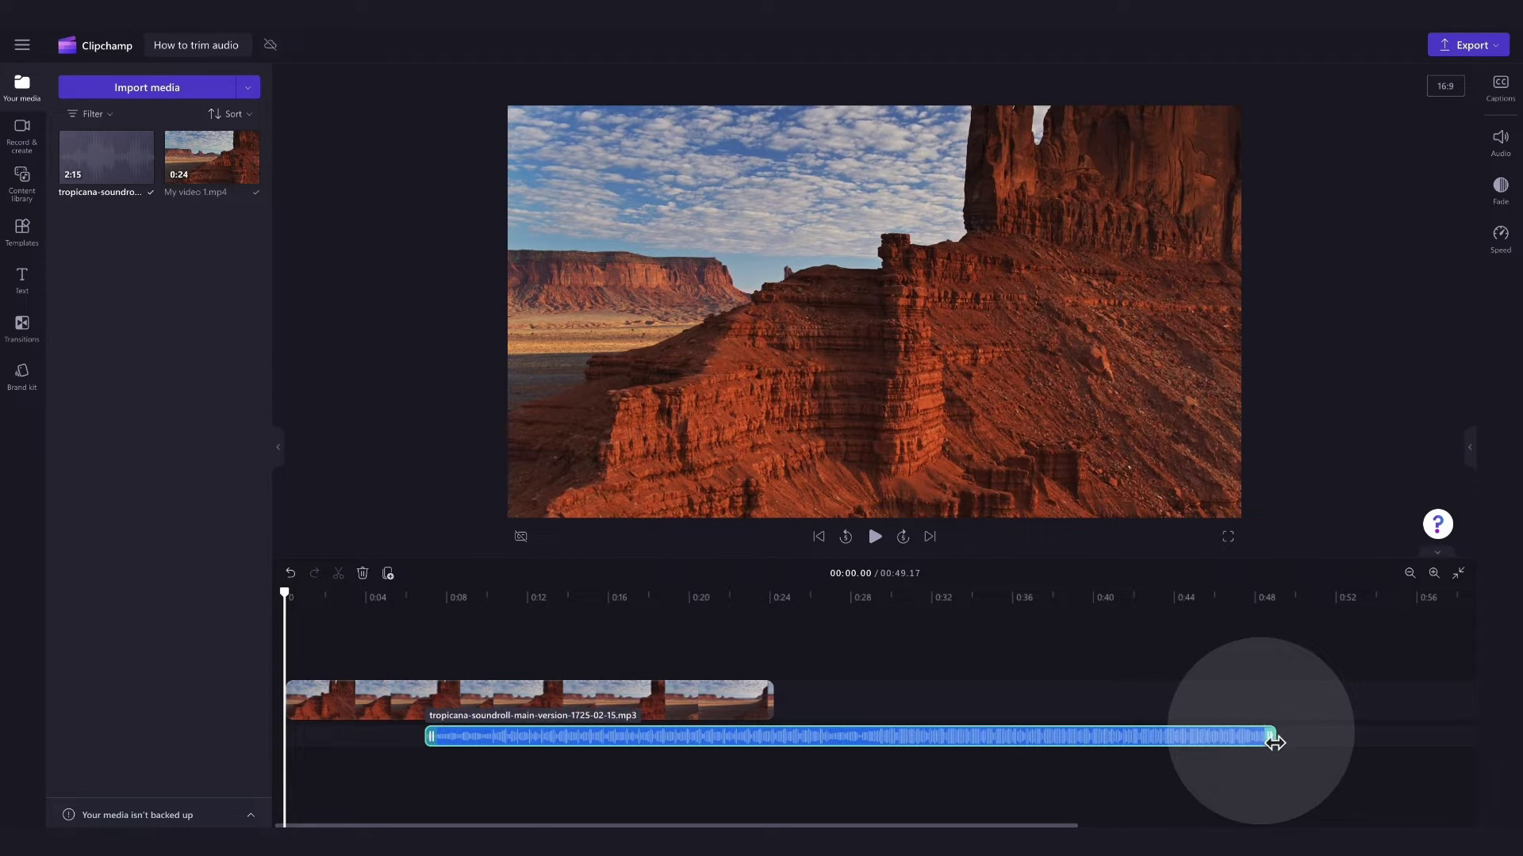
left_click_drag(1271, 741, 775, 747)
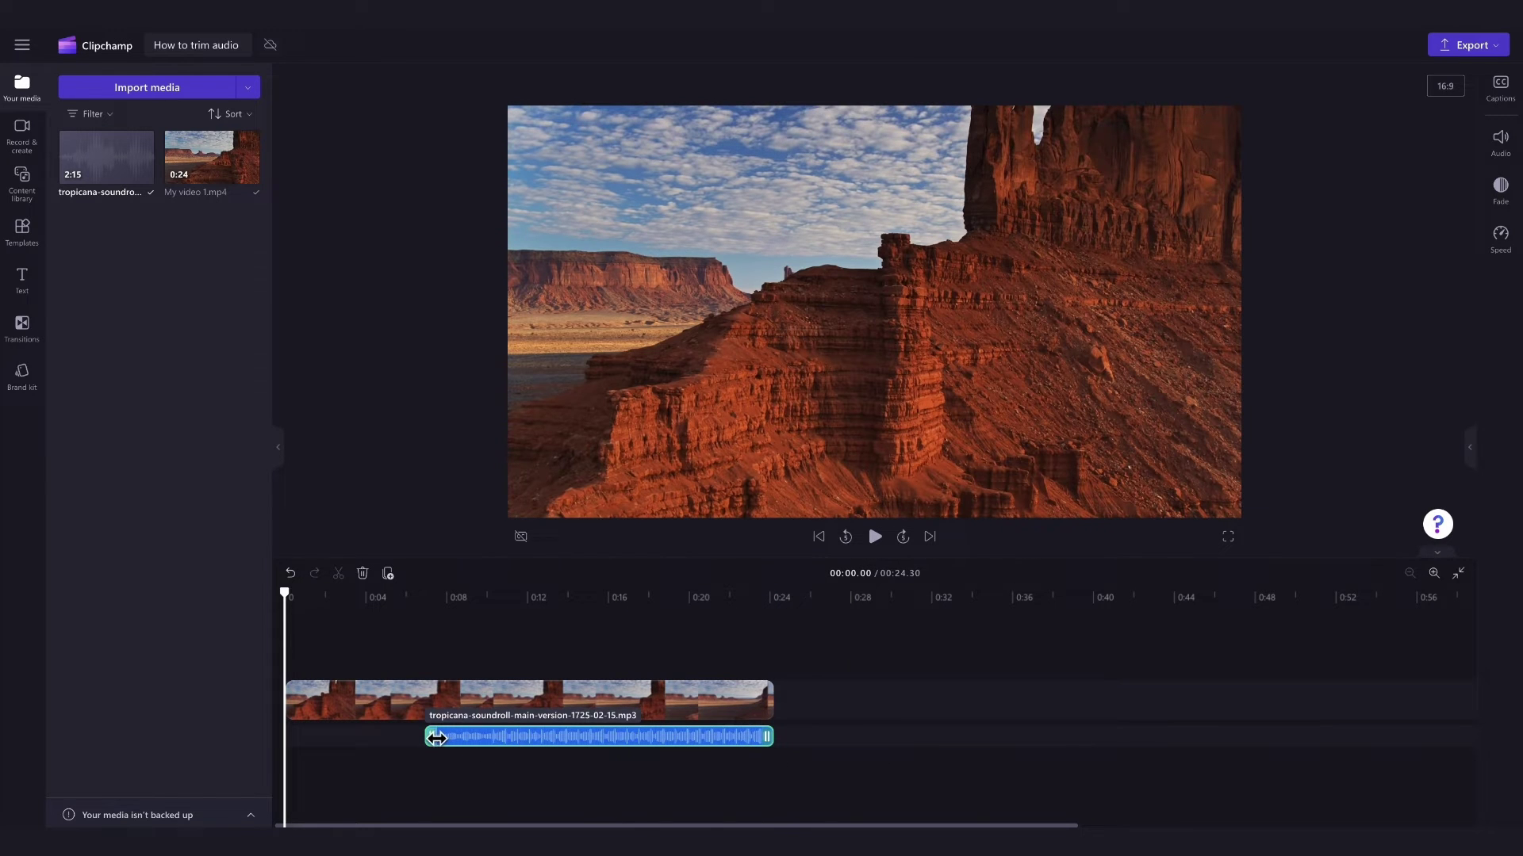
left_click_drag(431, 734, 300, 737)
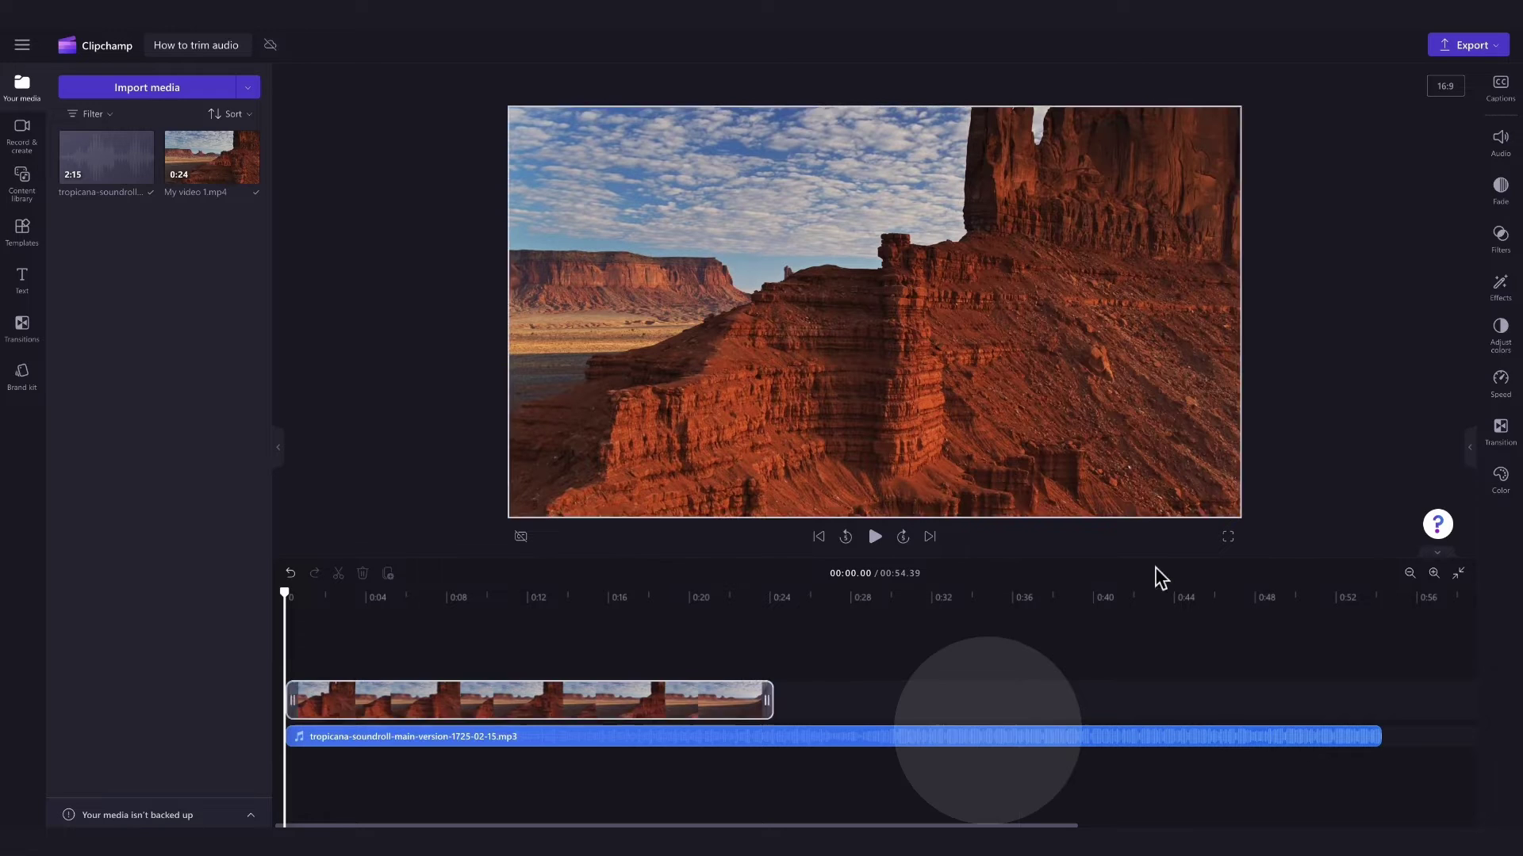
Step: Set the tropicana audio's speed to 2.25x and play the project back to check it
left_click(987, 753)
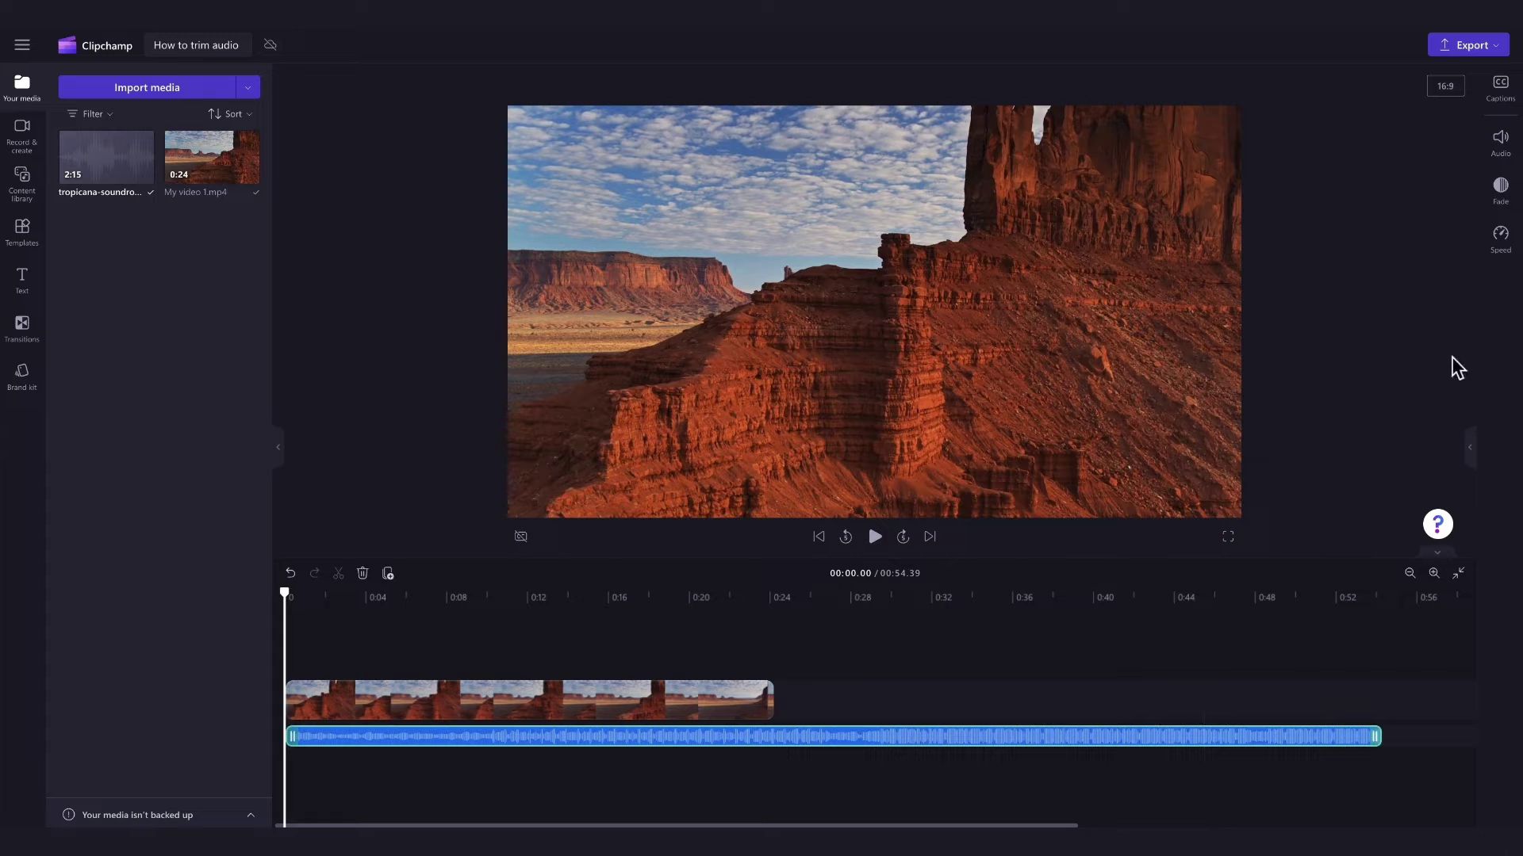
left_click(1510, 252)
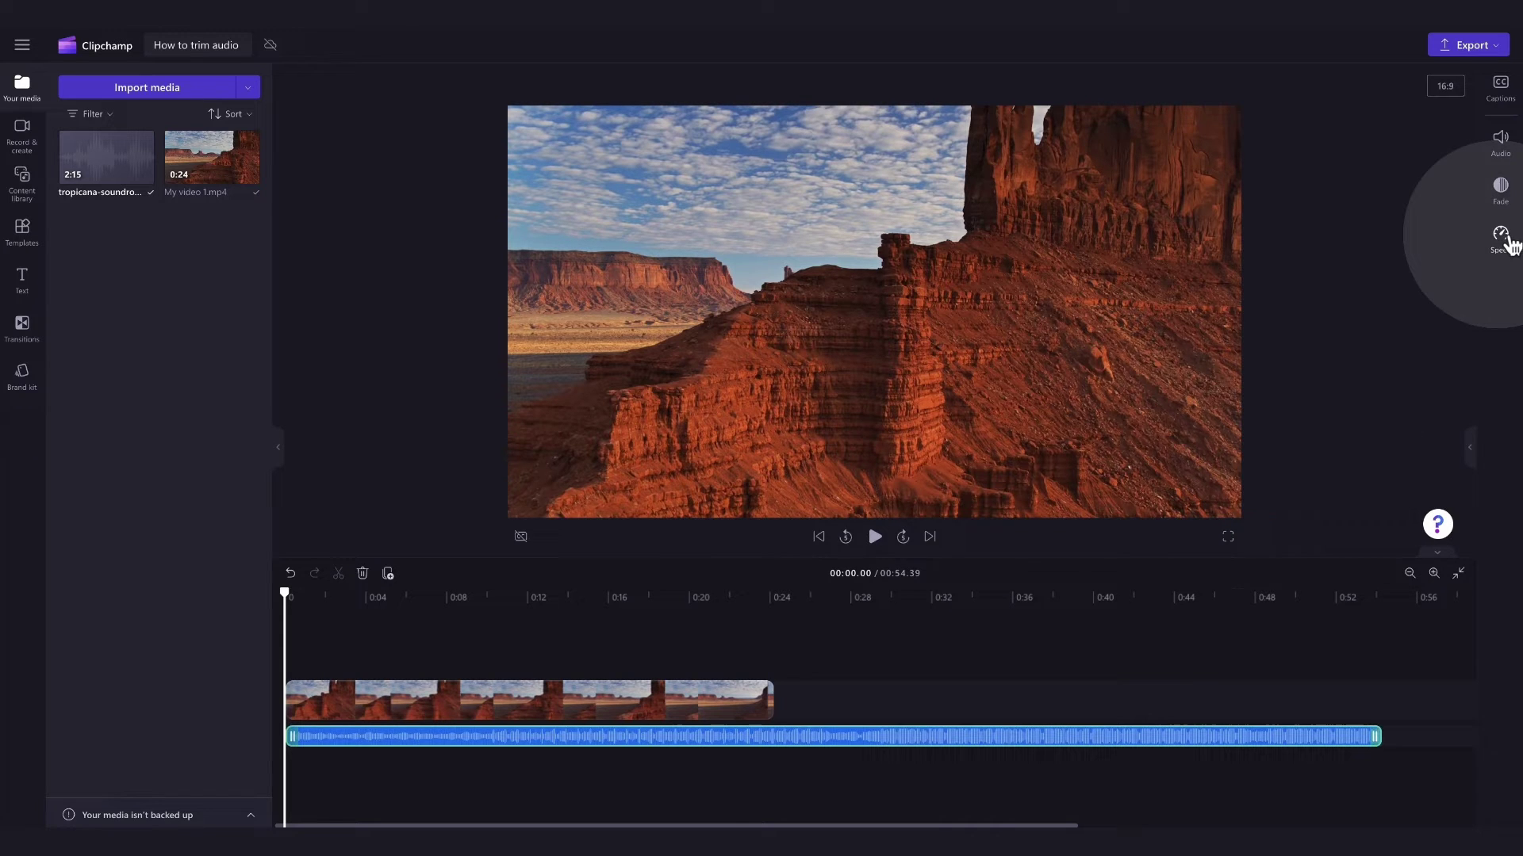
left_click_drag(1314, 150, 1376, 177)
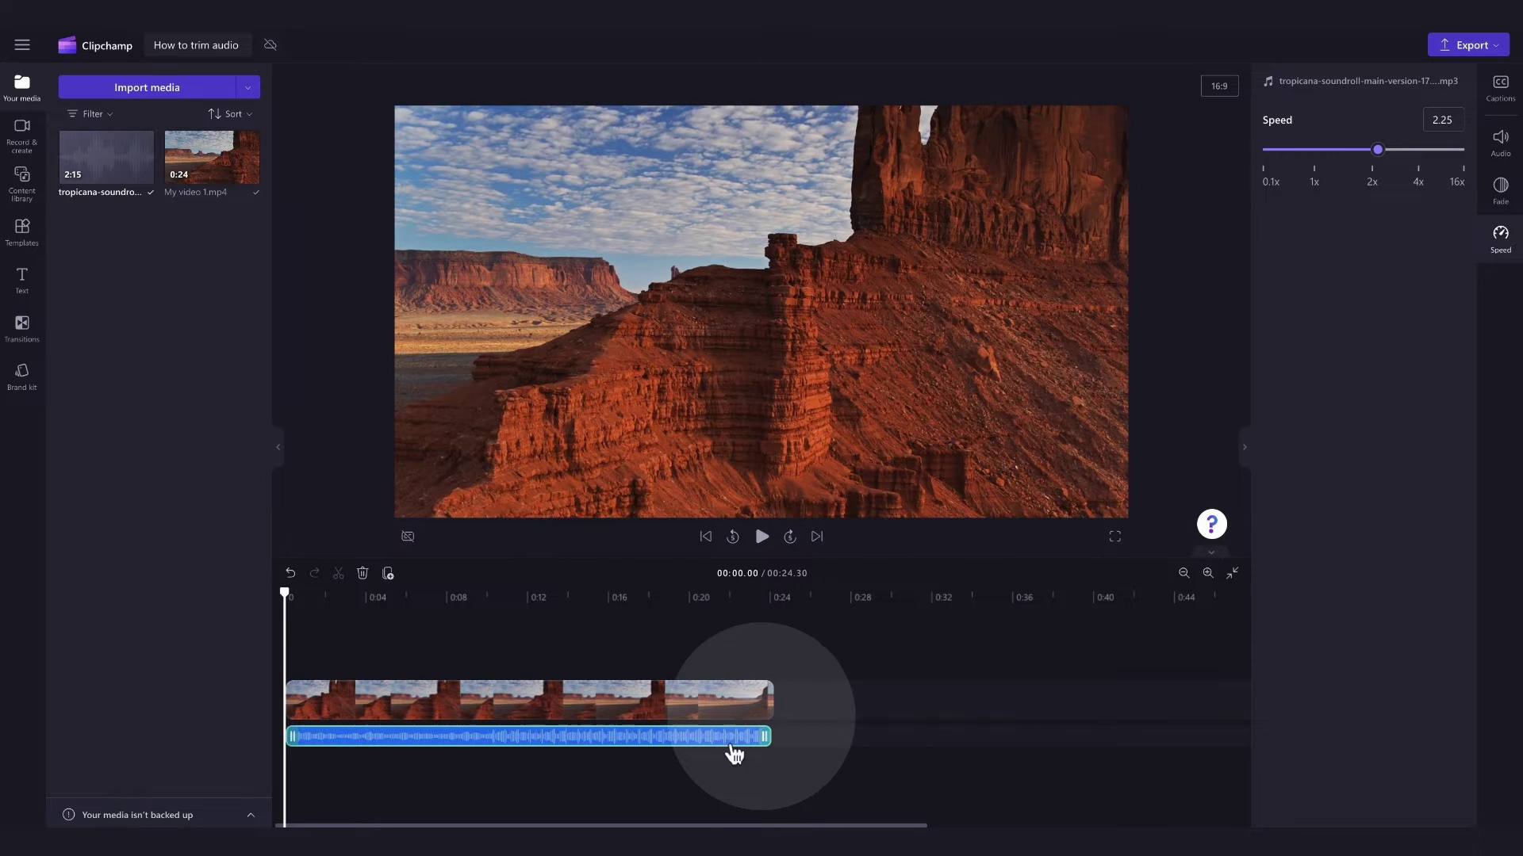
left_click(764, 541)
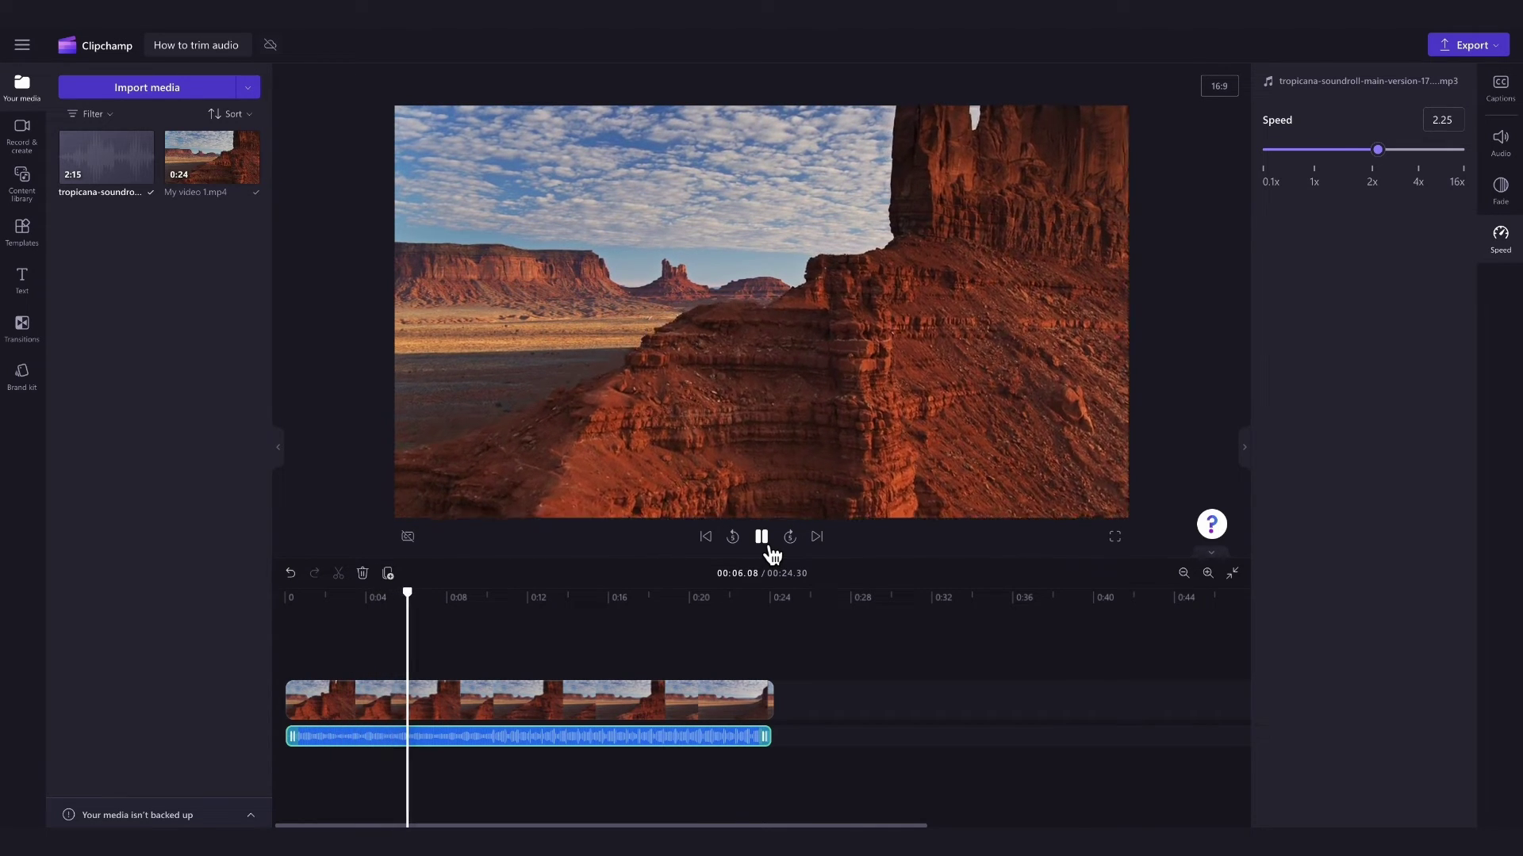
left_click(763, 539)
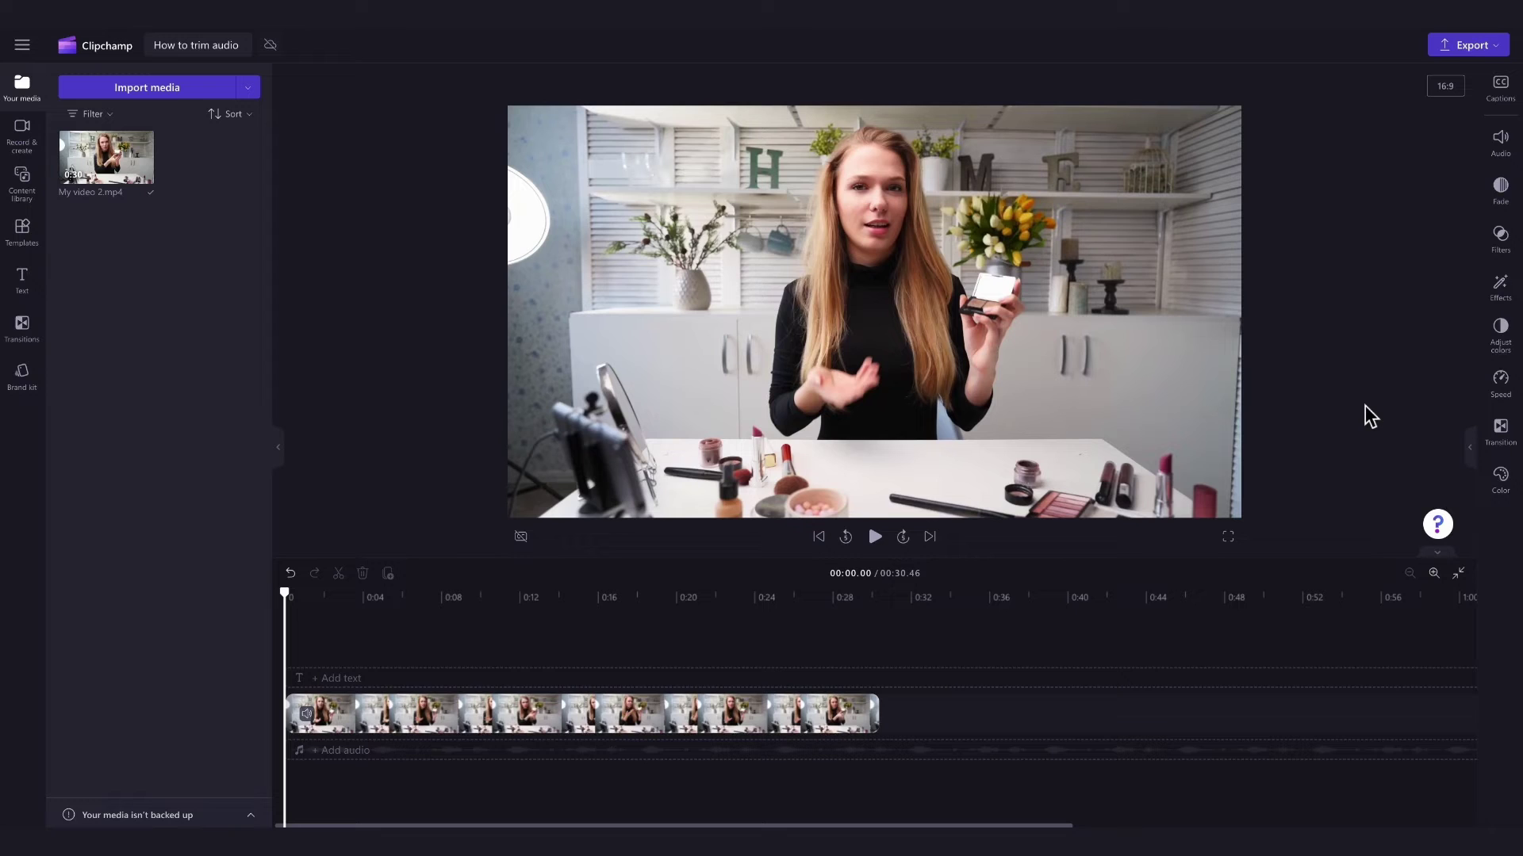
Step: Detach the video clip's audio onto its own track
left_click(736, 718)
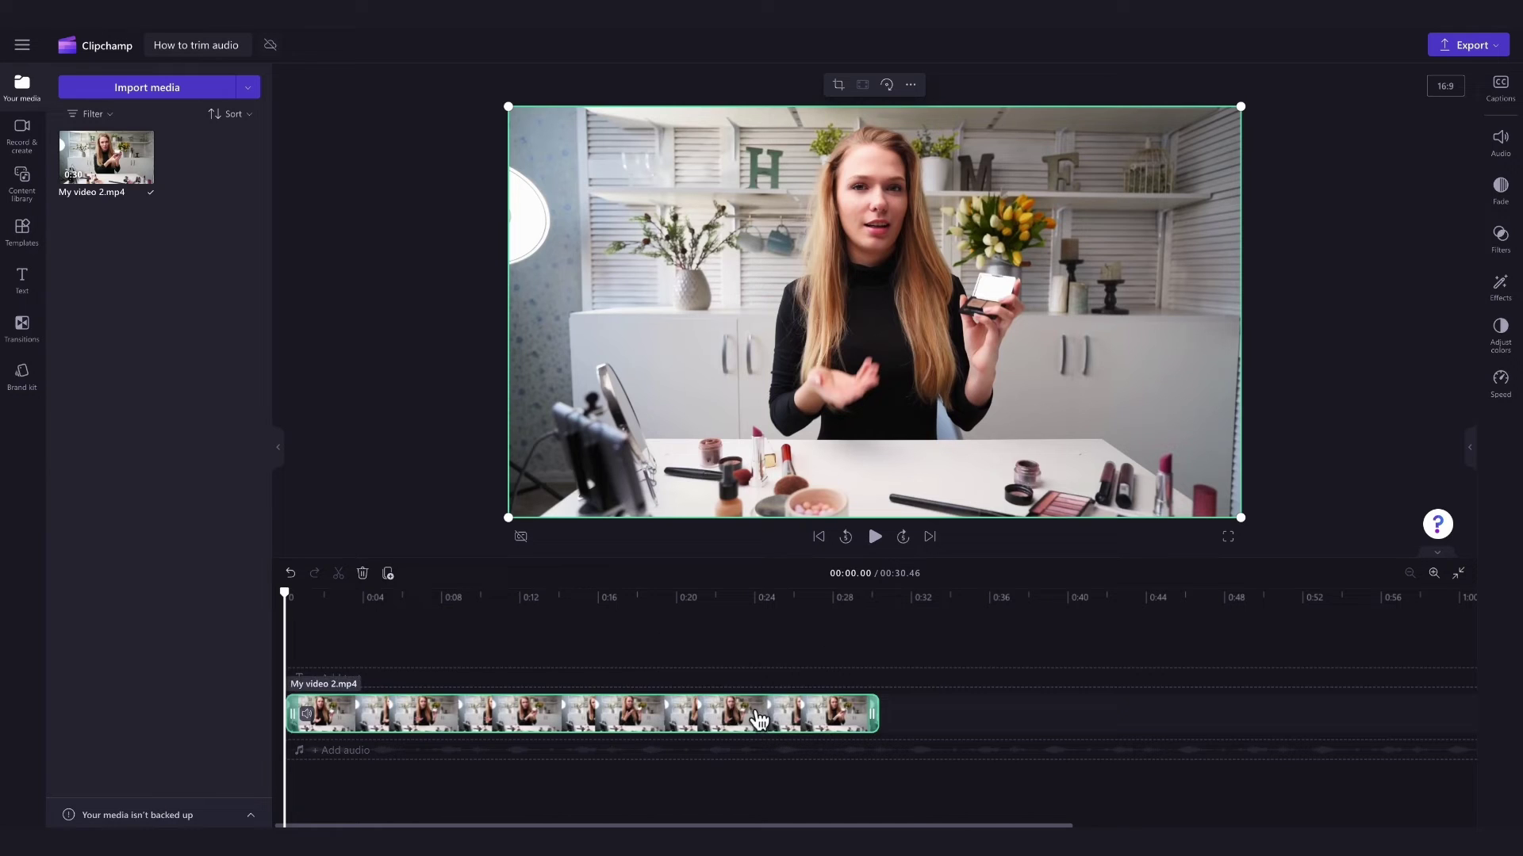
left_click(1505, 146)
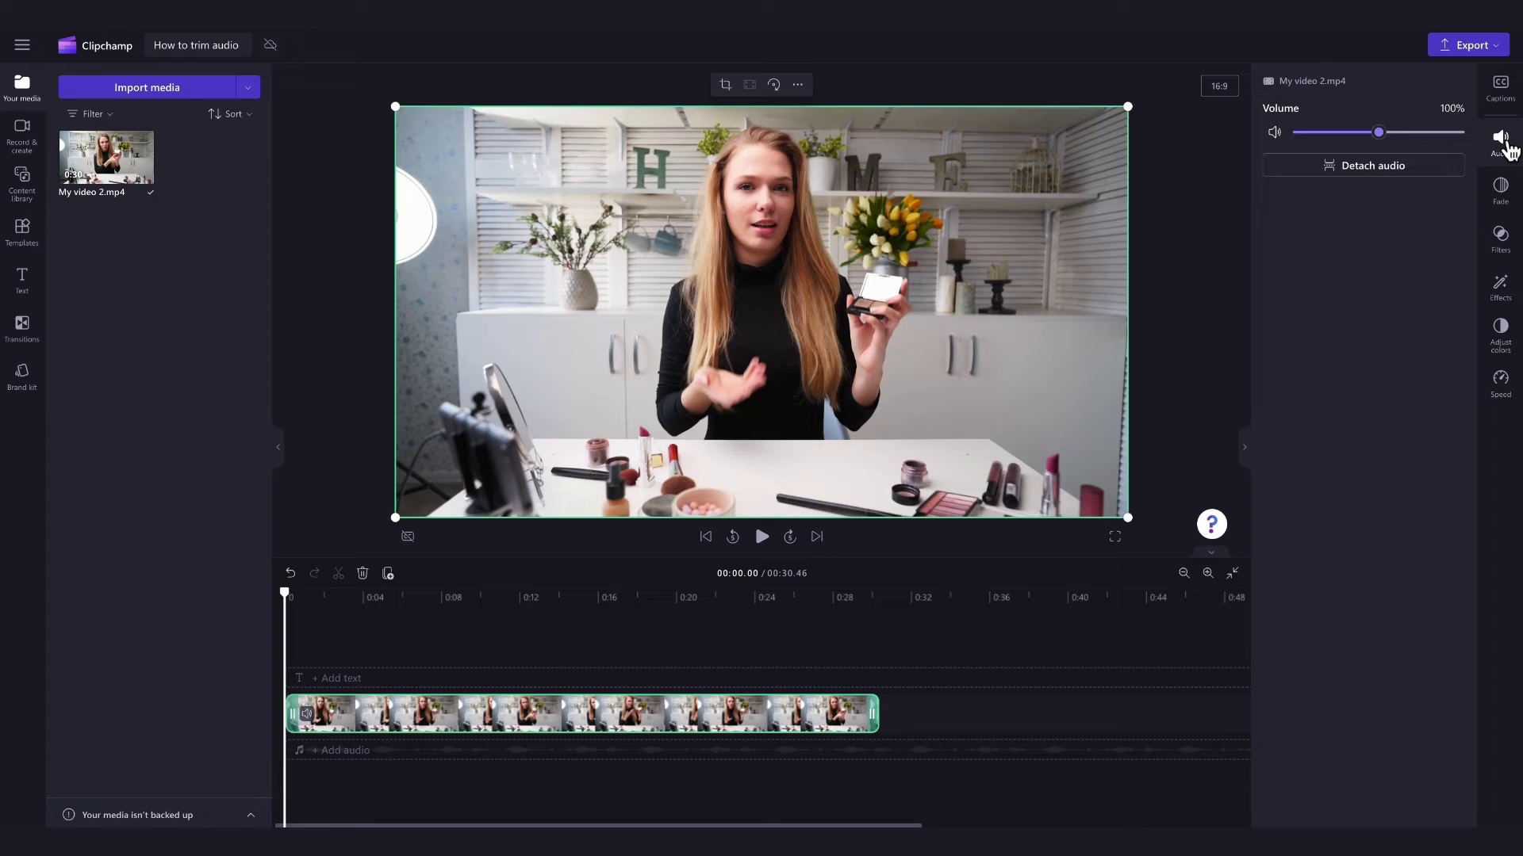
left_click(1381, 176)
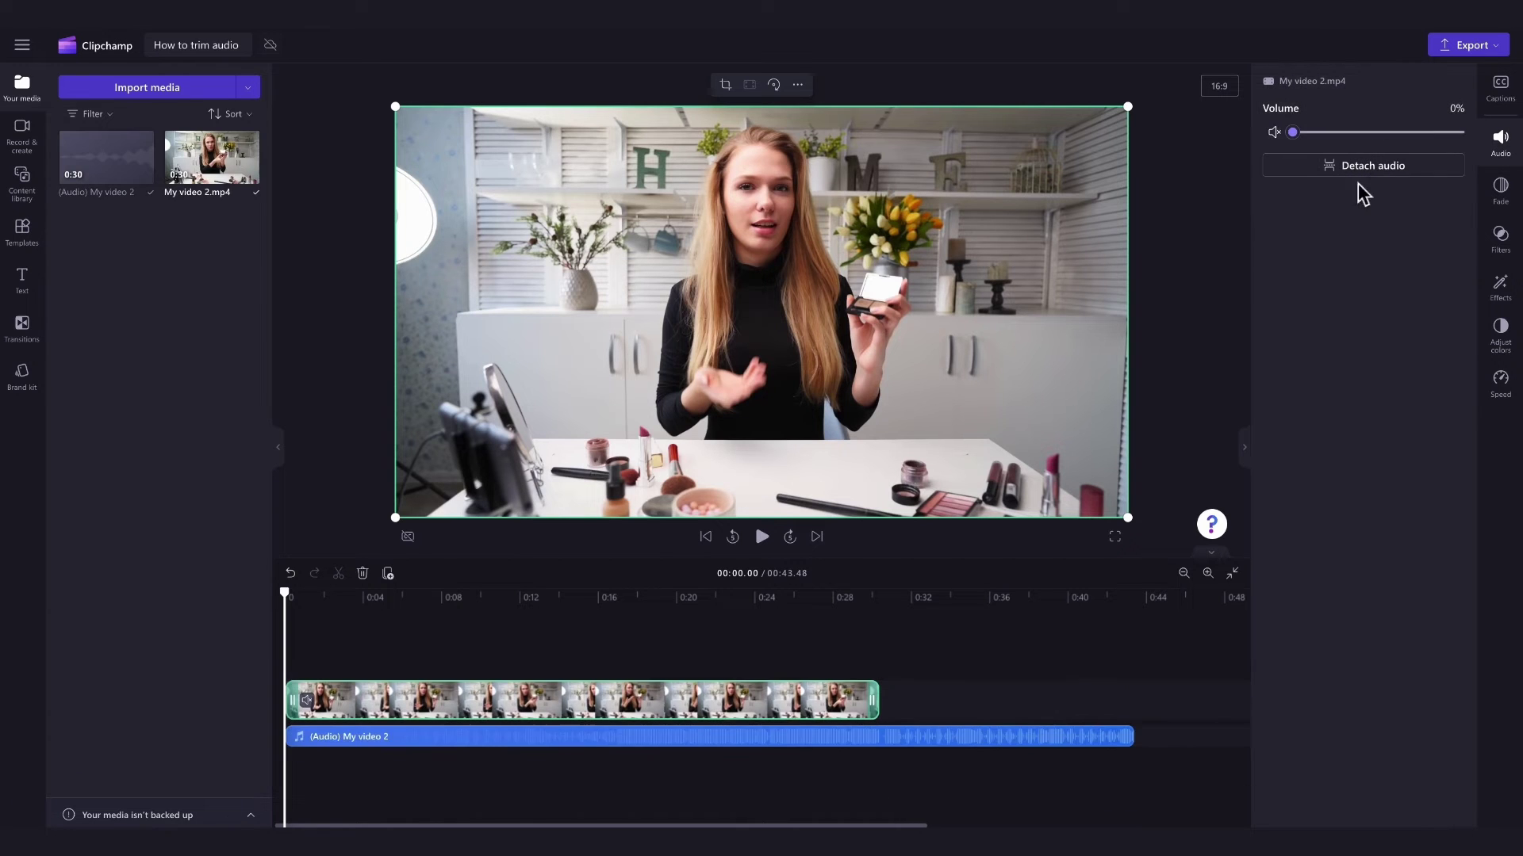
Step: Trim the detached audio's end and set its speed to 0.9x so it ends with the video
left_click(833, 741)
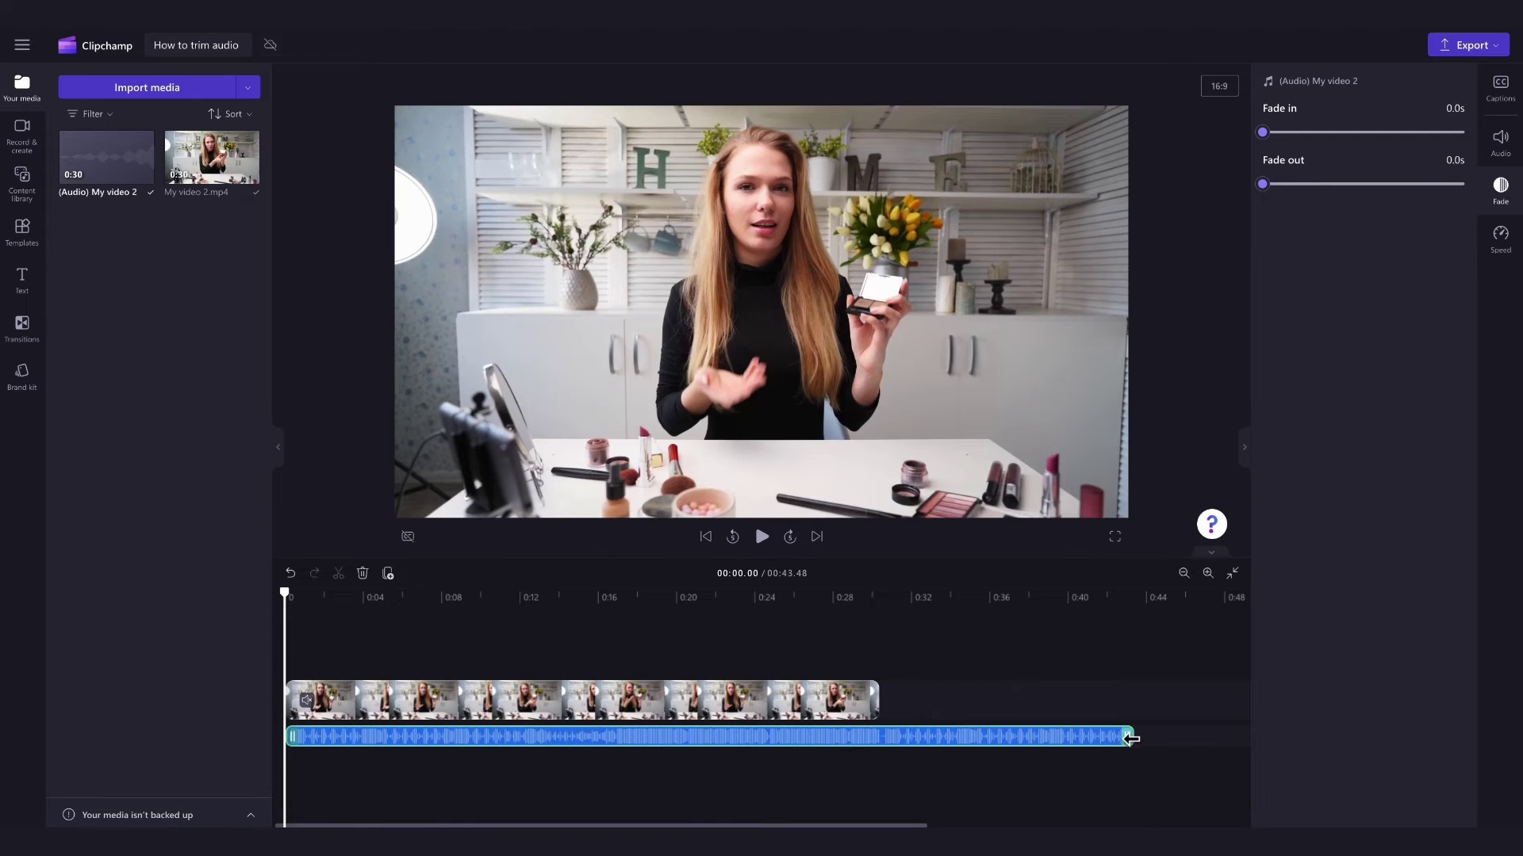
left_click_drag(1129, 738, 1015, 742)
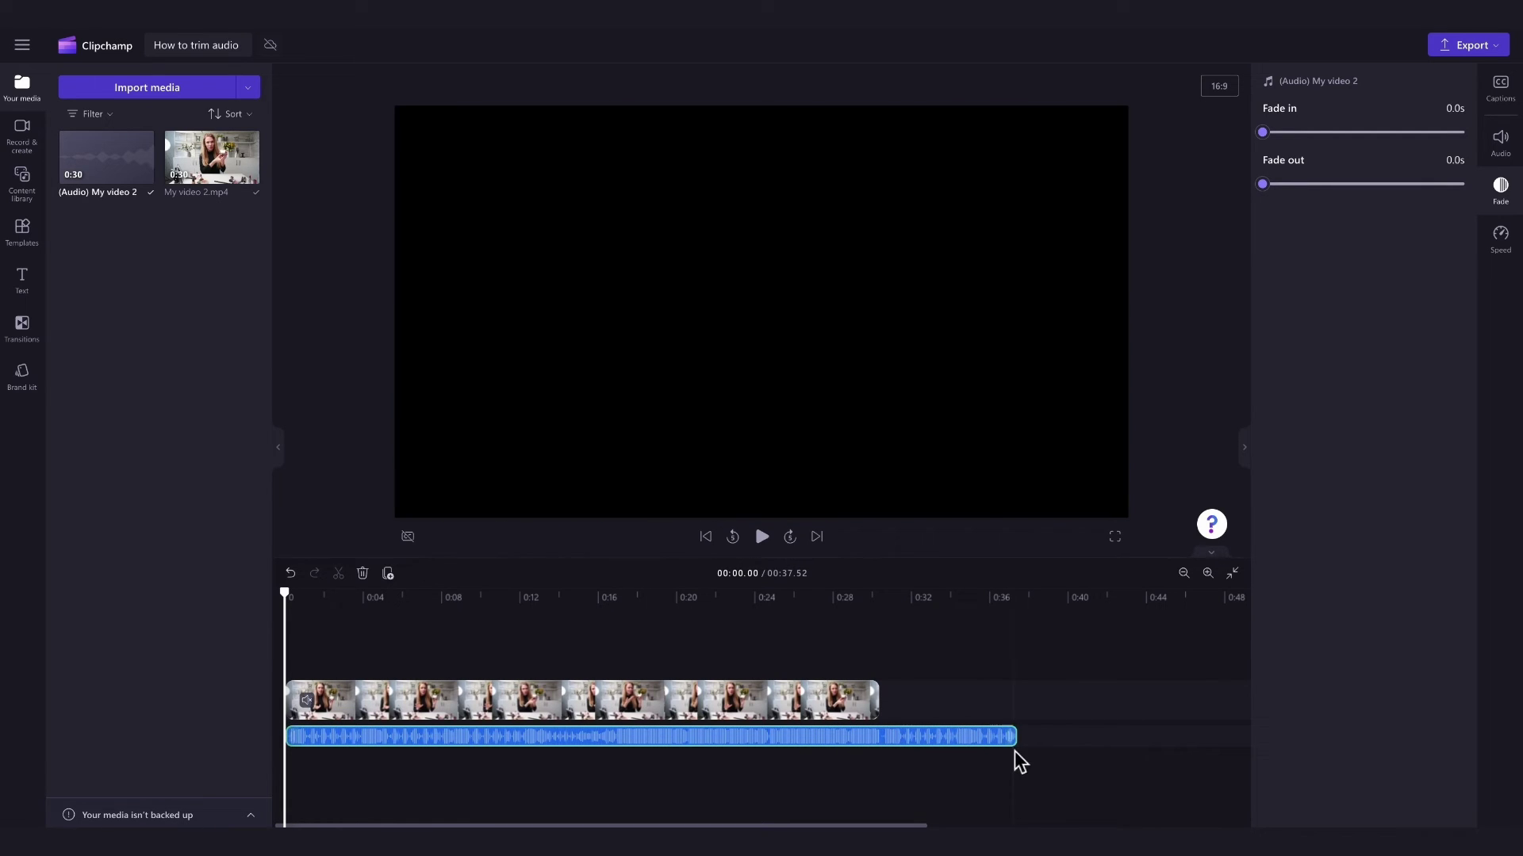
left_click(1501, 237)
mouse_move(1314, 149)
left_mouse_down()
mouse_move(1373, 164)
mouse_move(1317, 168)
left_mouse_up()
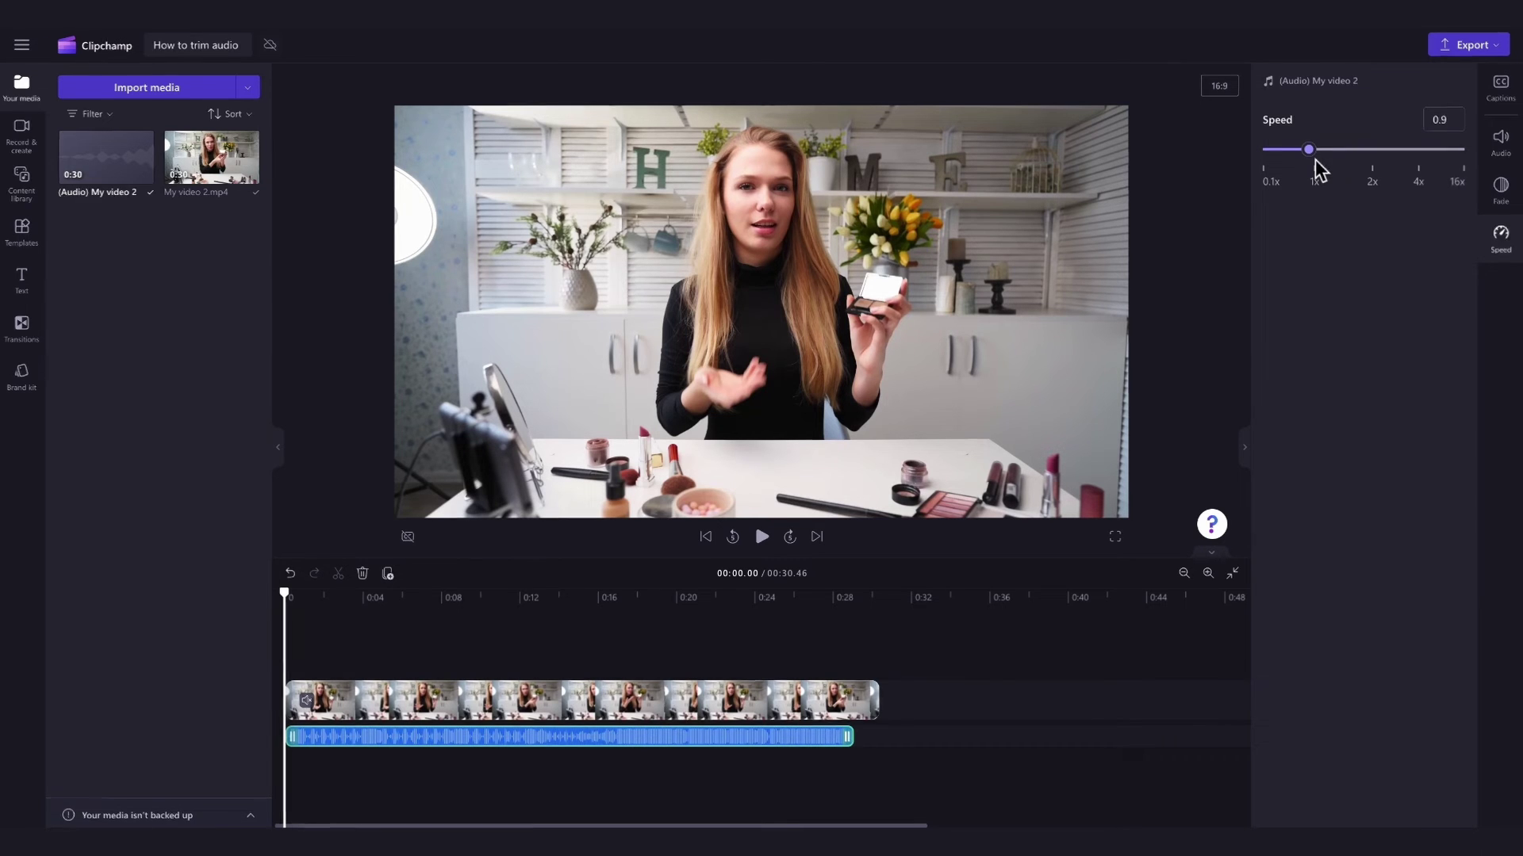
left_click(1331, 411)
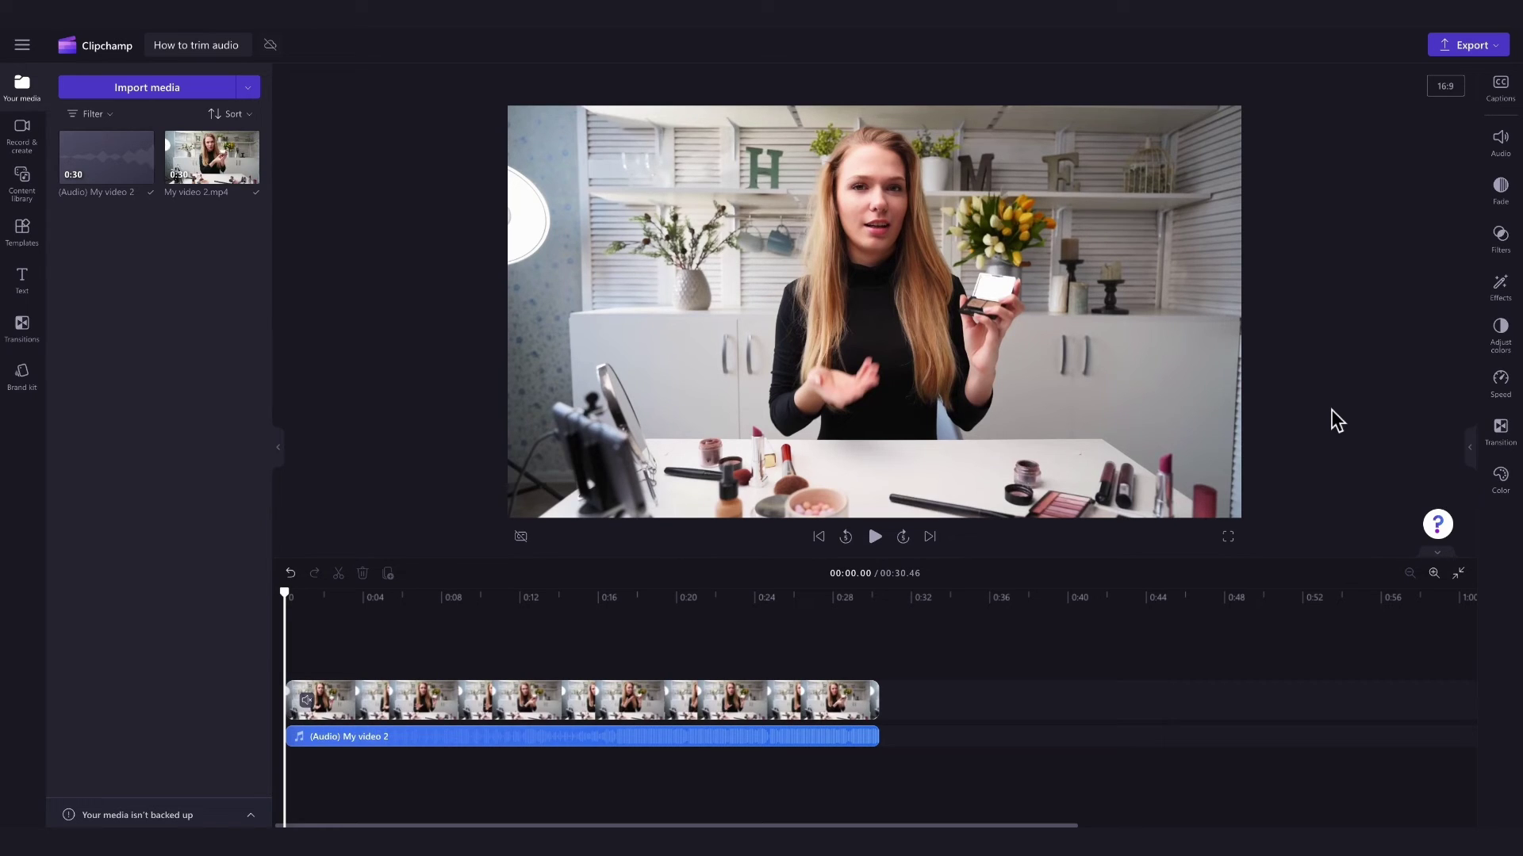
Step: Trim the video and detached audio to end near 0:15 (00:14.94 total), then preview
left_click(756, 707)
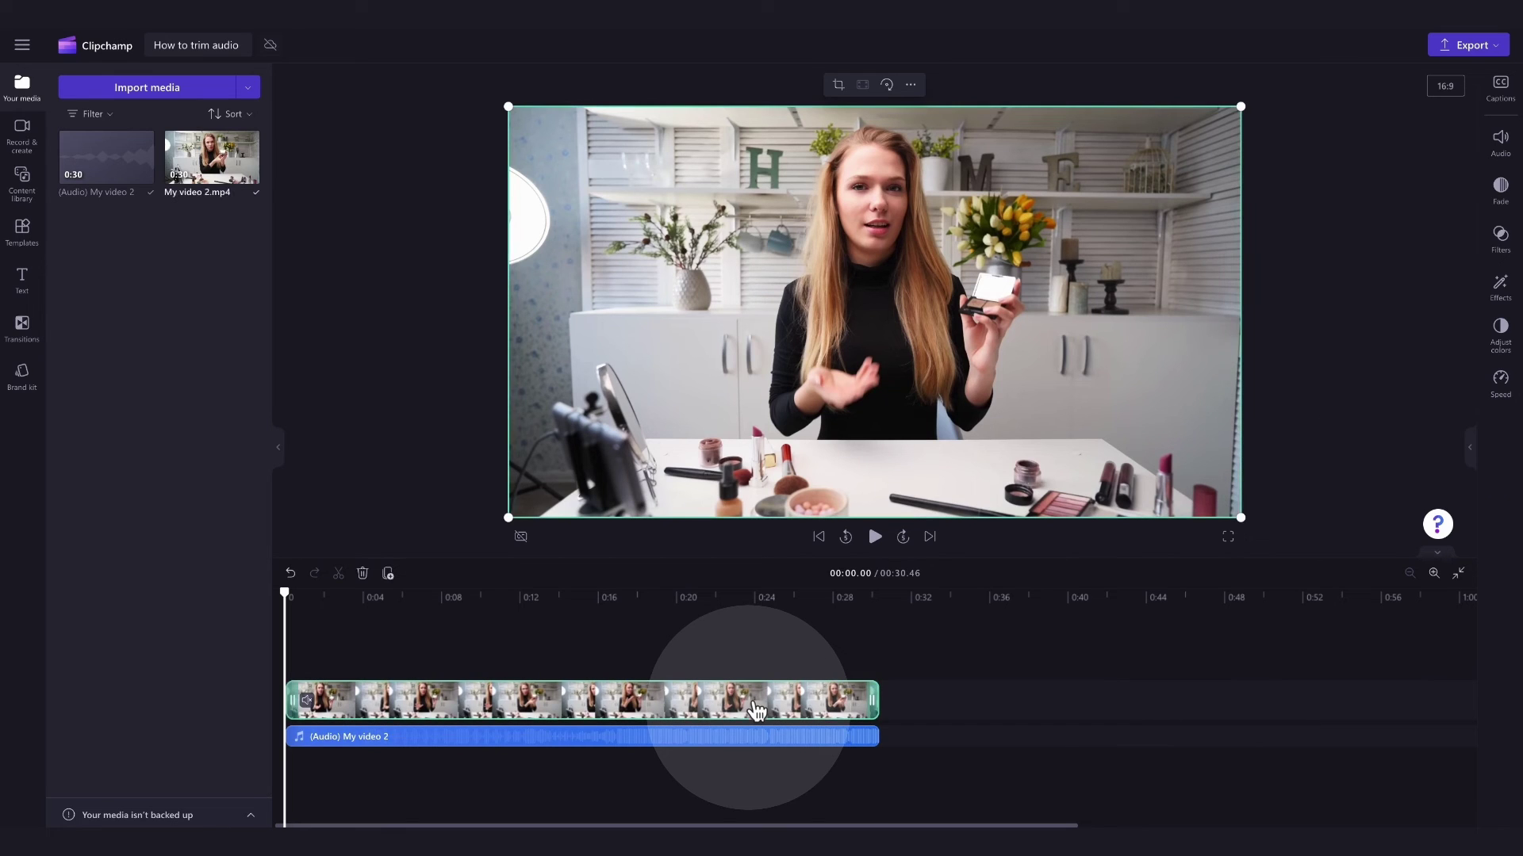
left_click(759, 738)
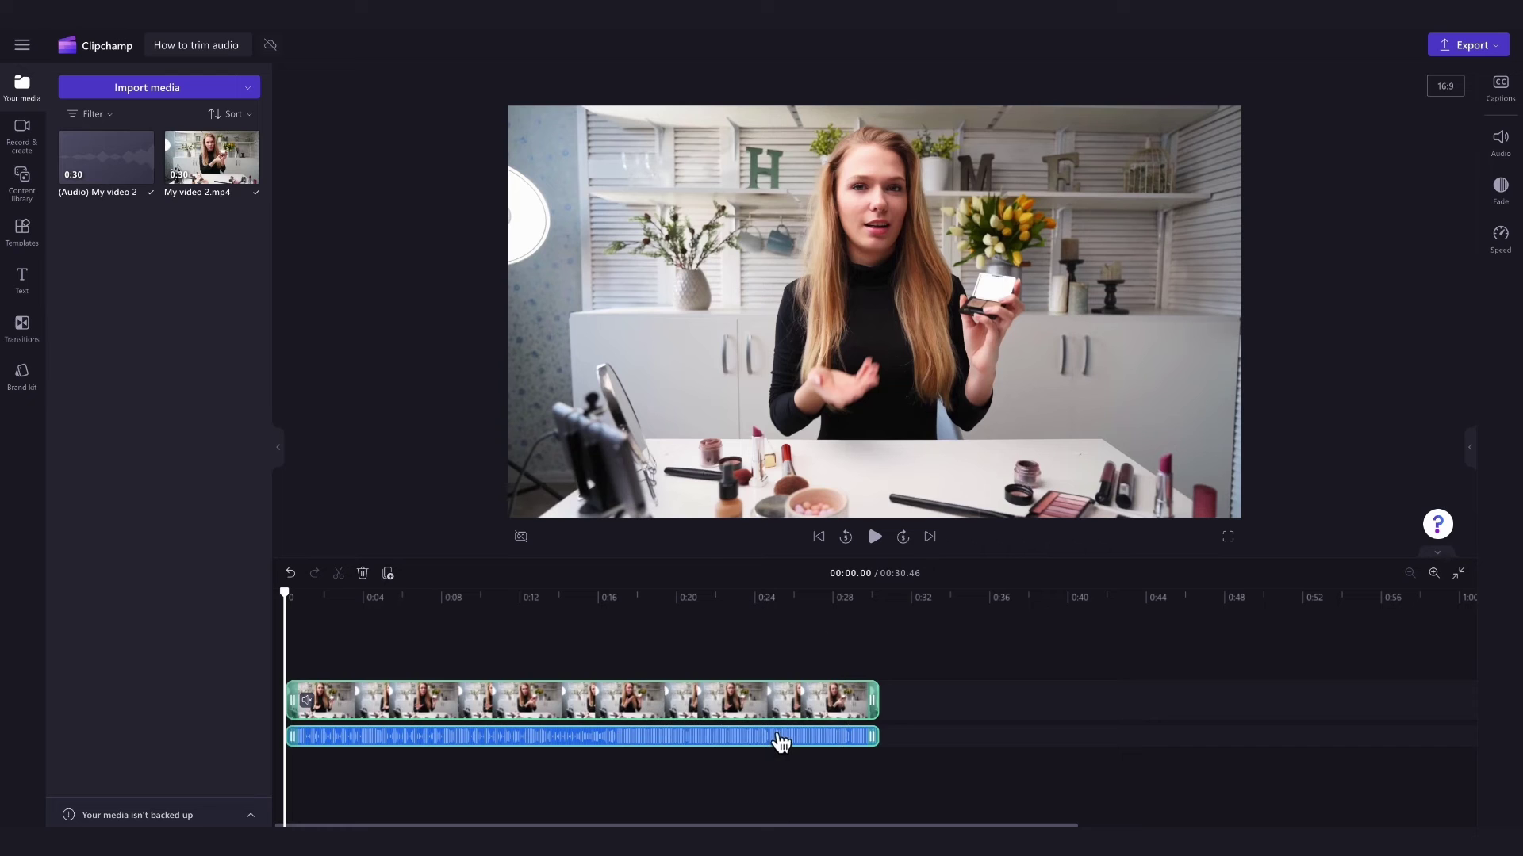
mouse_move(872, 737)
left_mouse_down()
mouse_move(964, 726)
mouse_move(889, 722)
left_mouse_up()
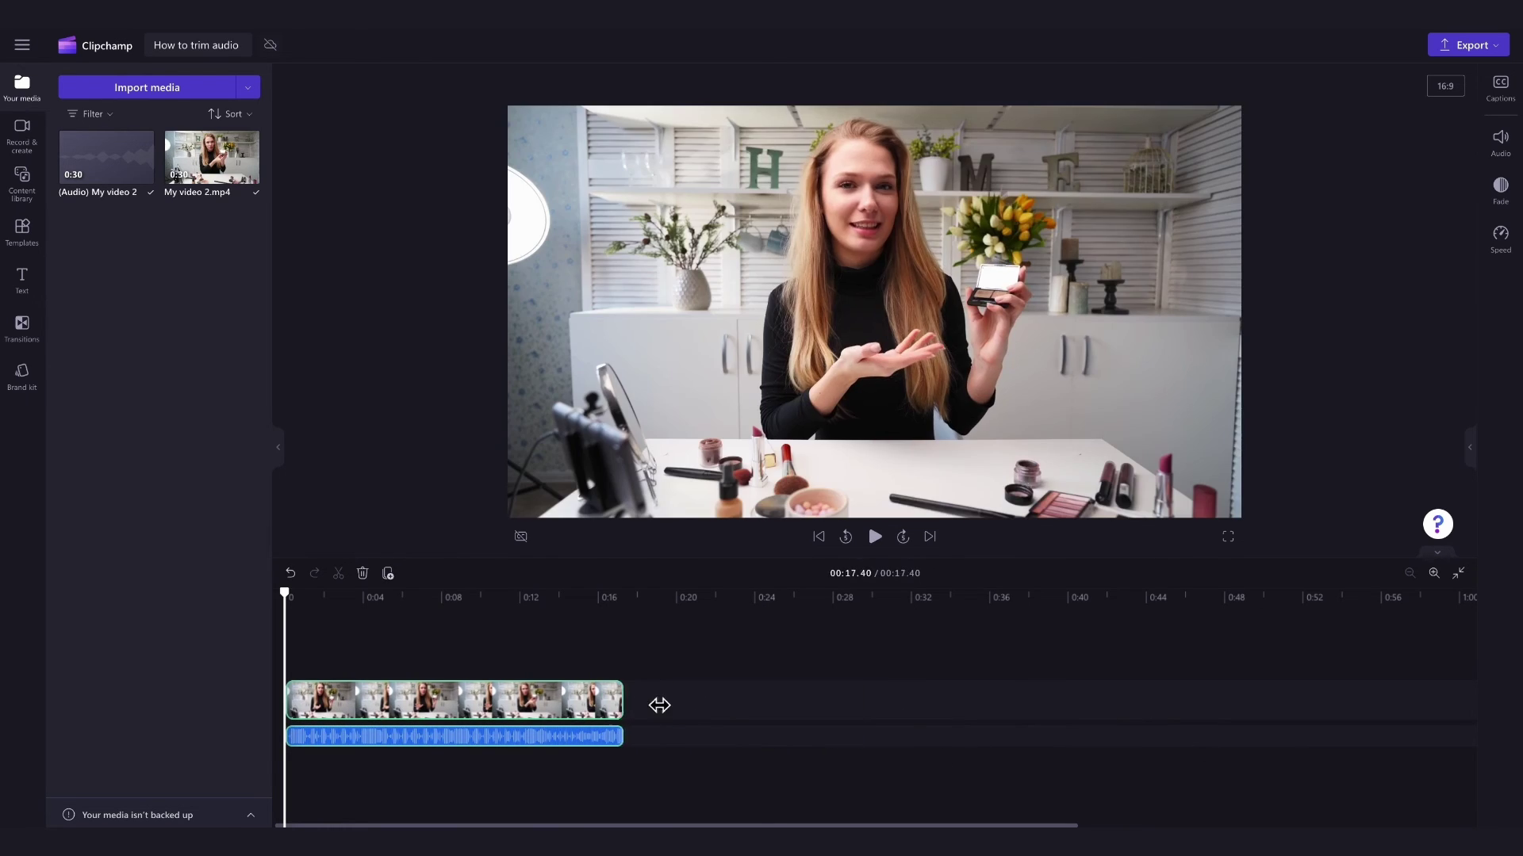
left_click_drag(659, 703, 572, 713)
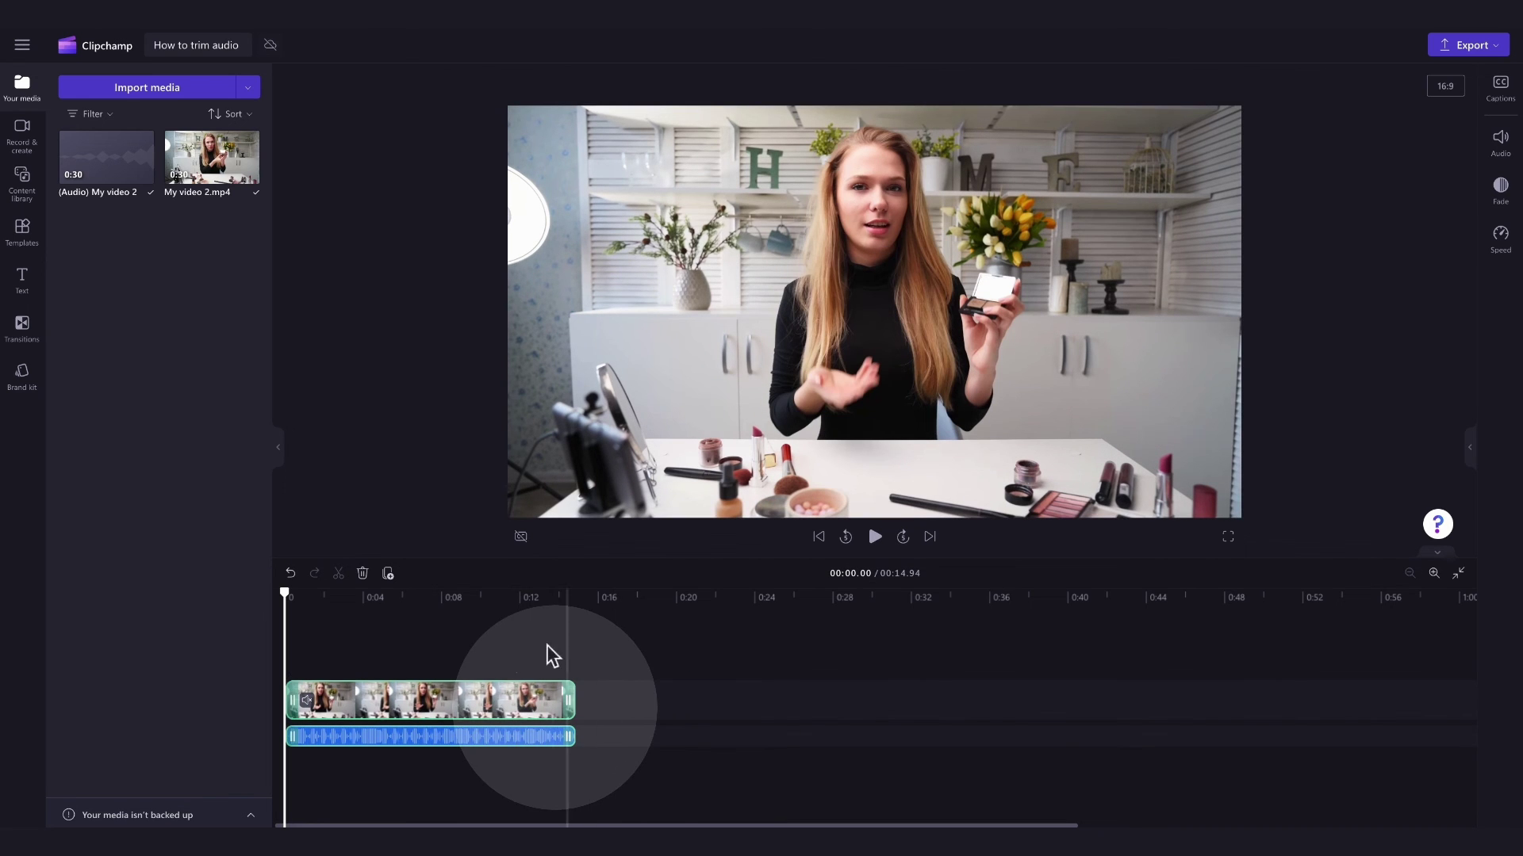
left_click(874, 537)
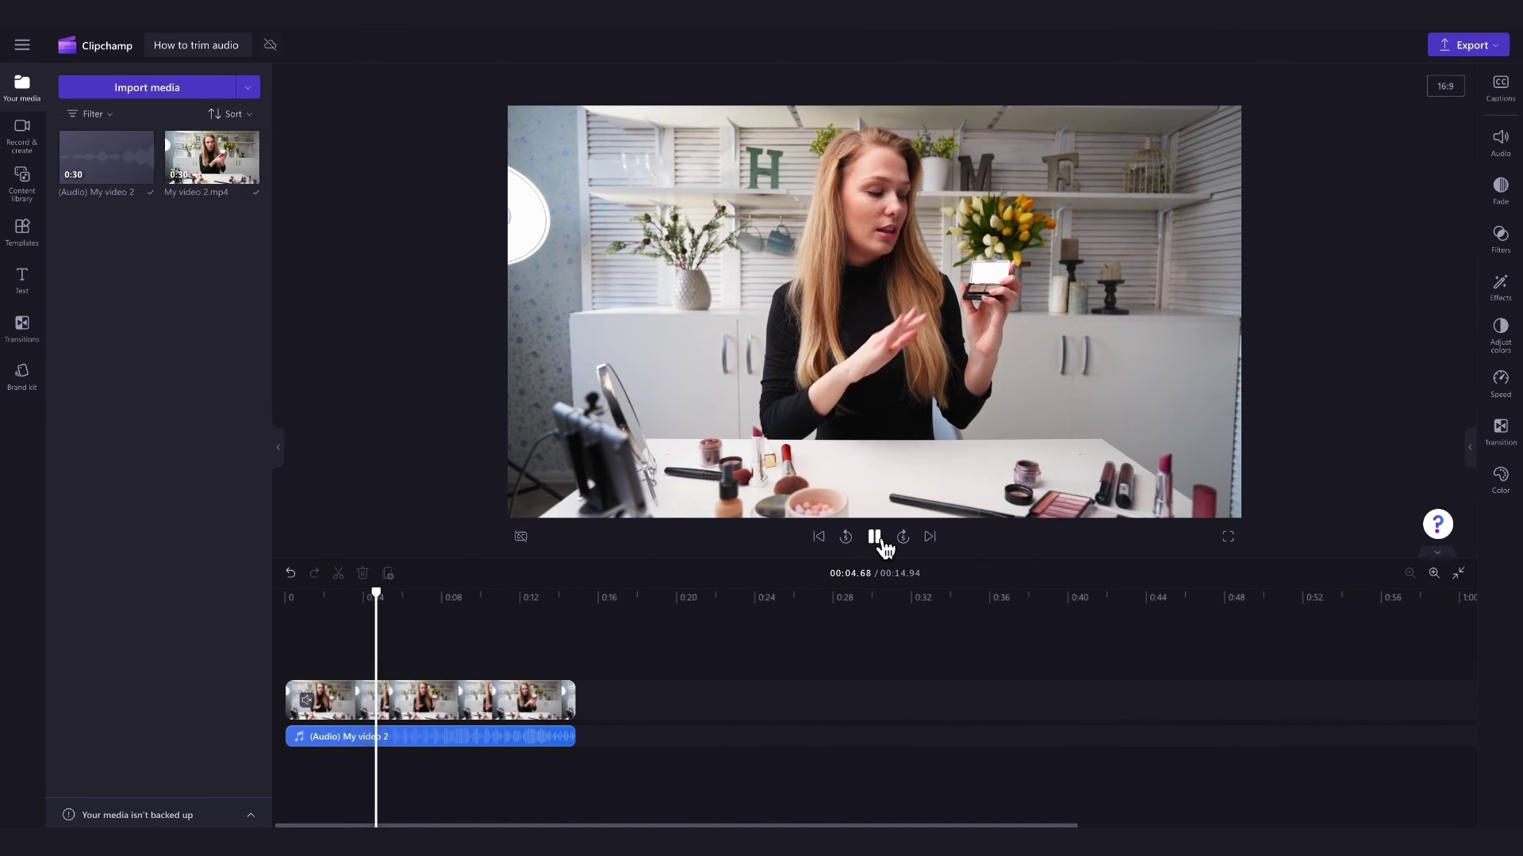
Step: Export the project as a 1080p MP4 and save How to trim audio.mp4 to the computer
left_click(876, 537)
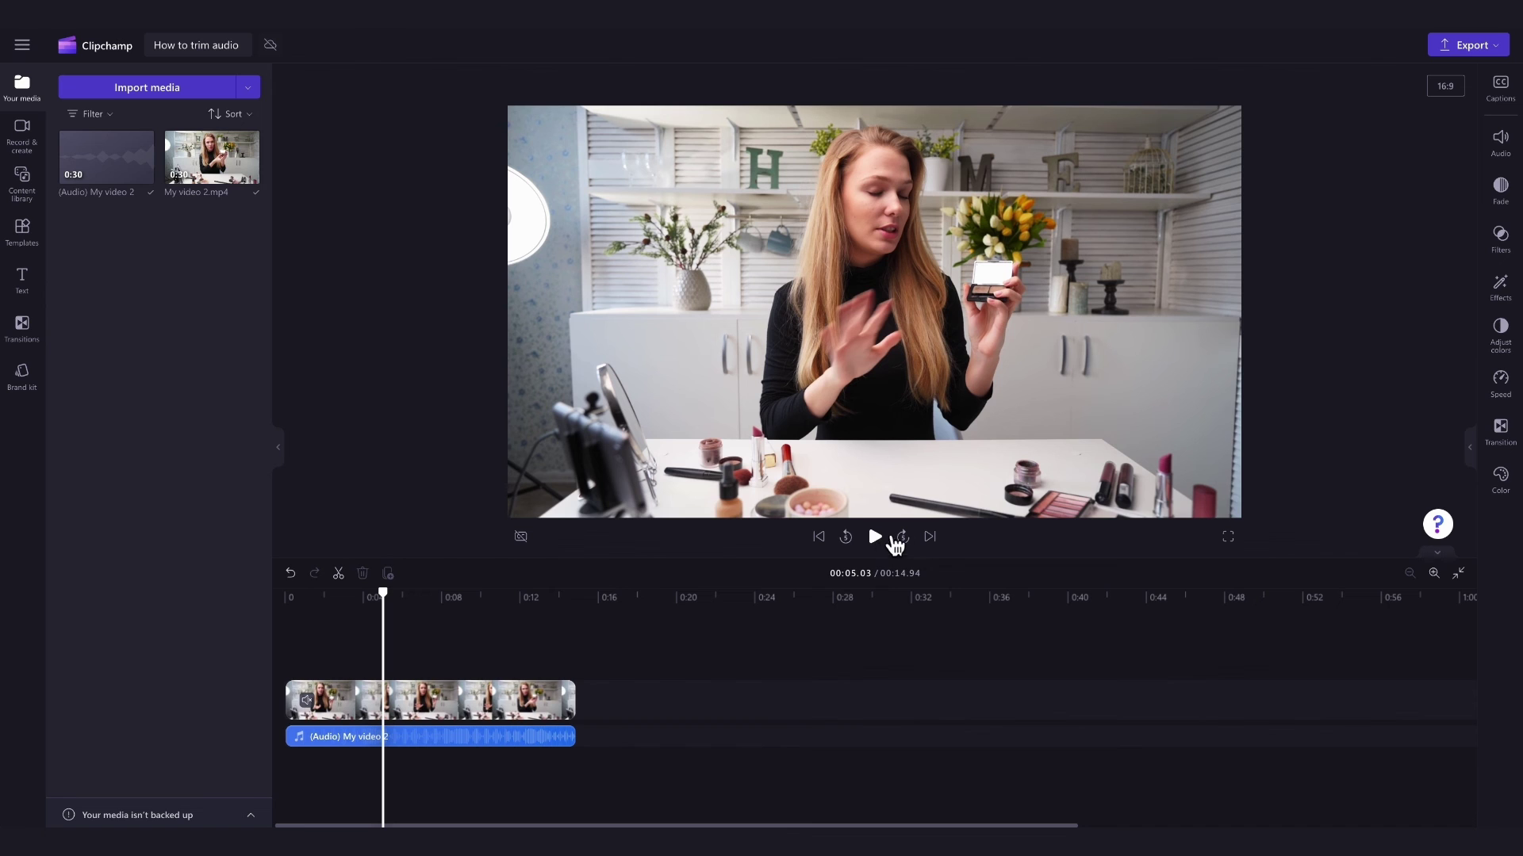
left_click(1465, 47)
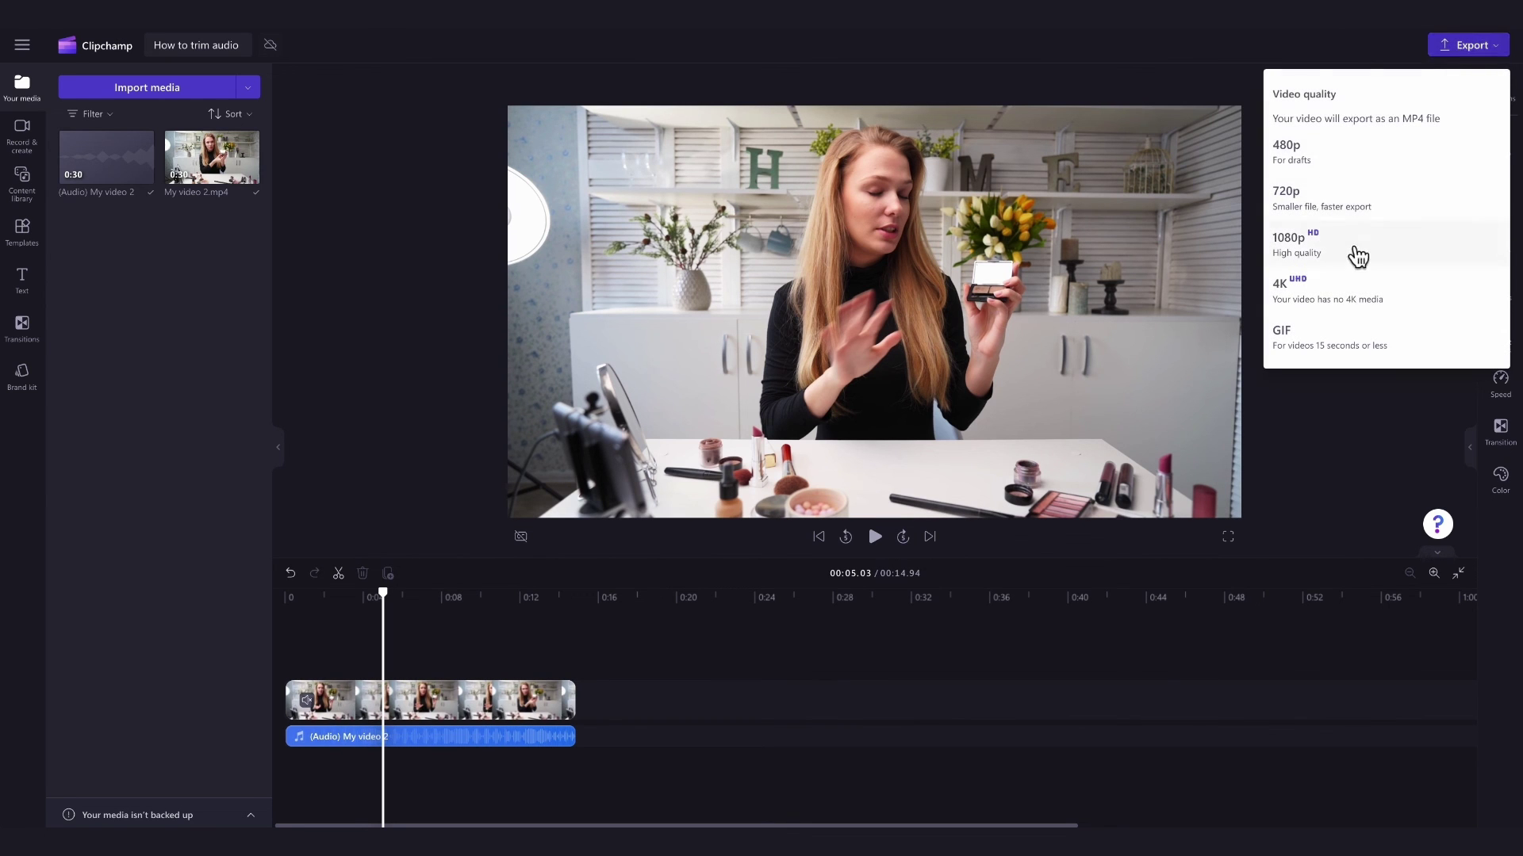
left_click(1353, 252)
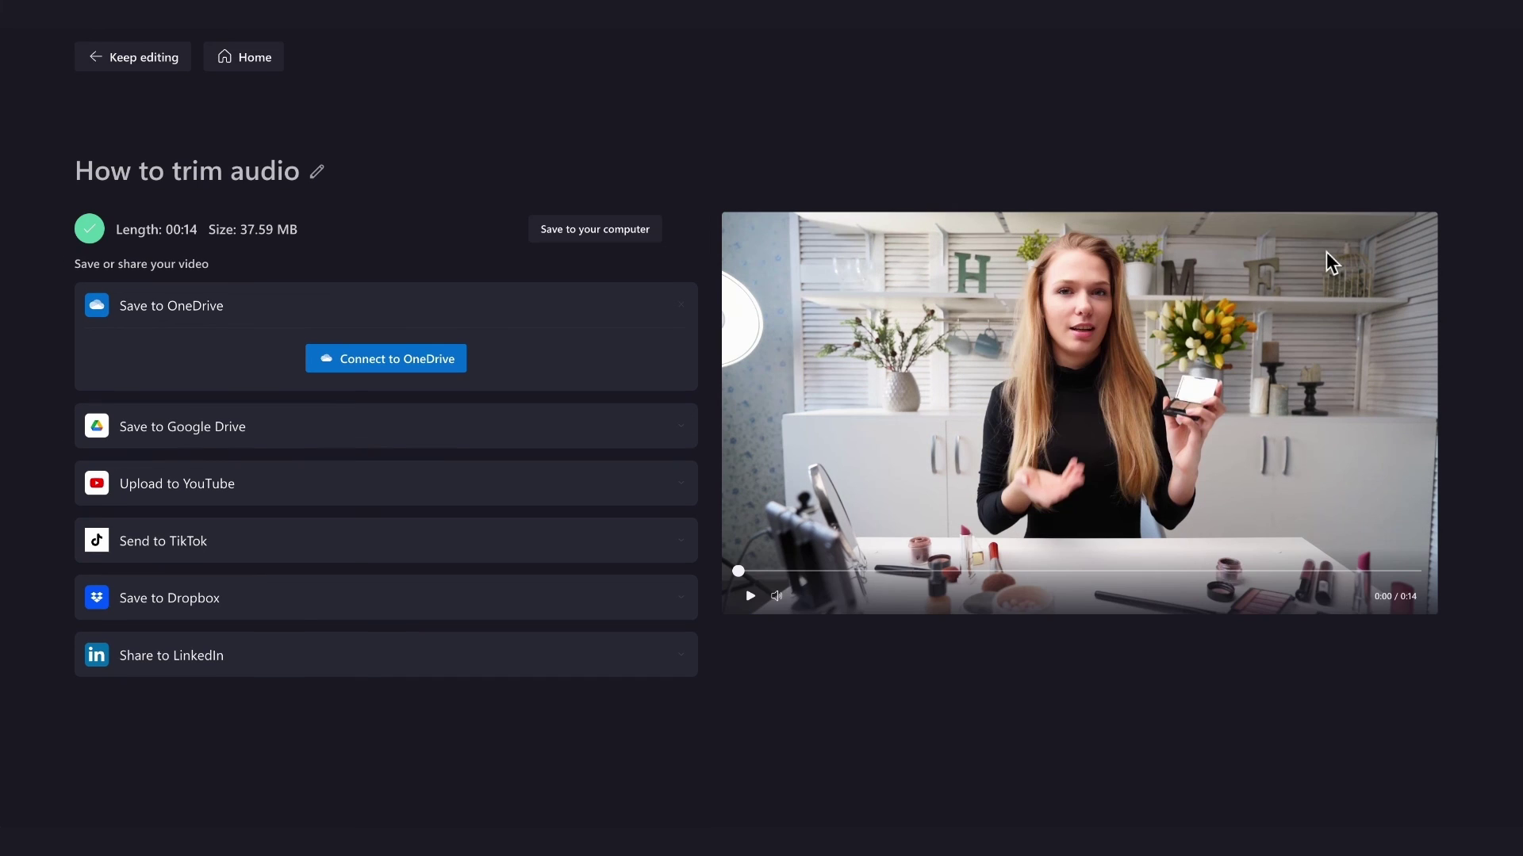
left_click(583, 234)
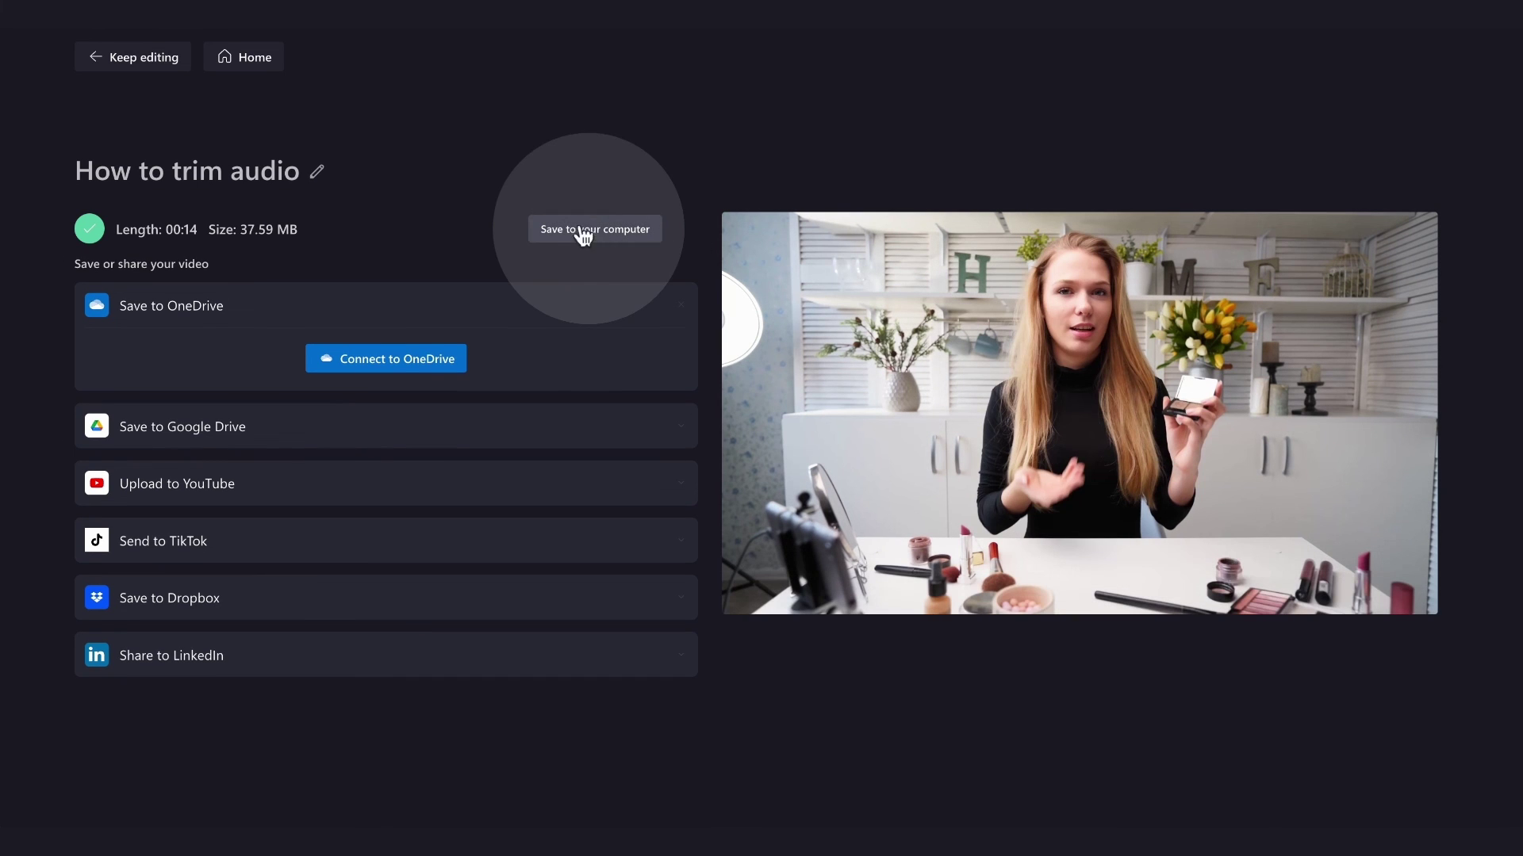